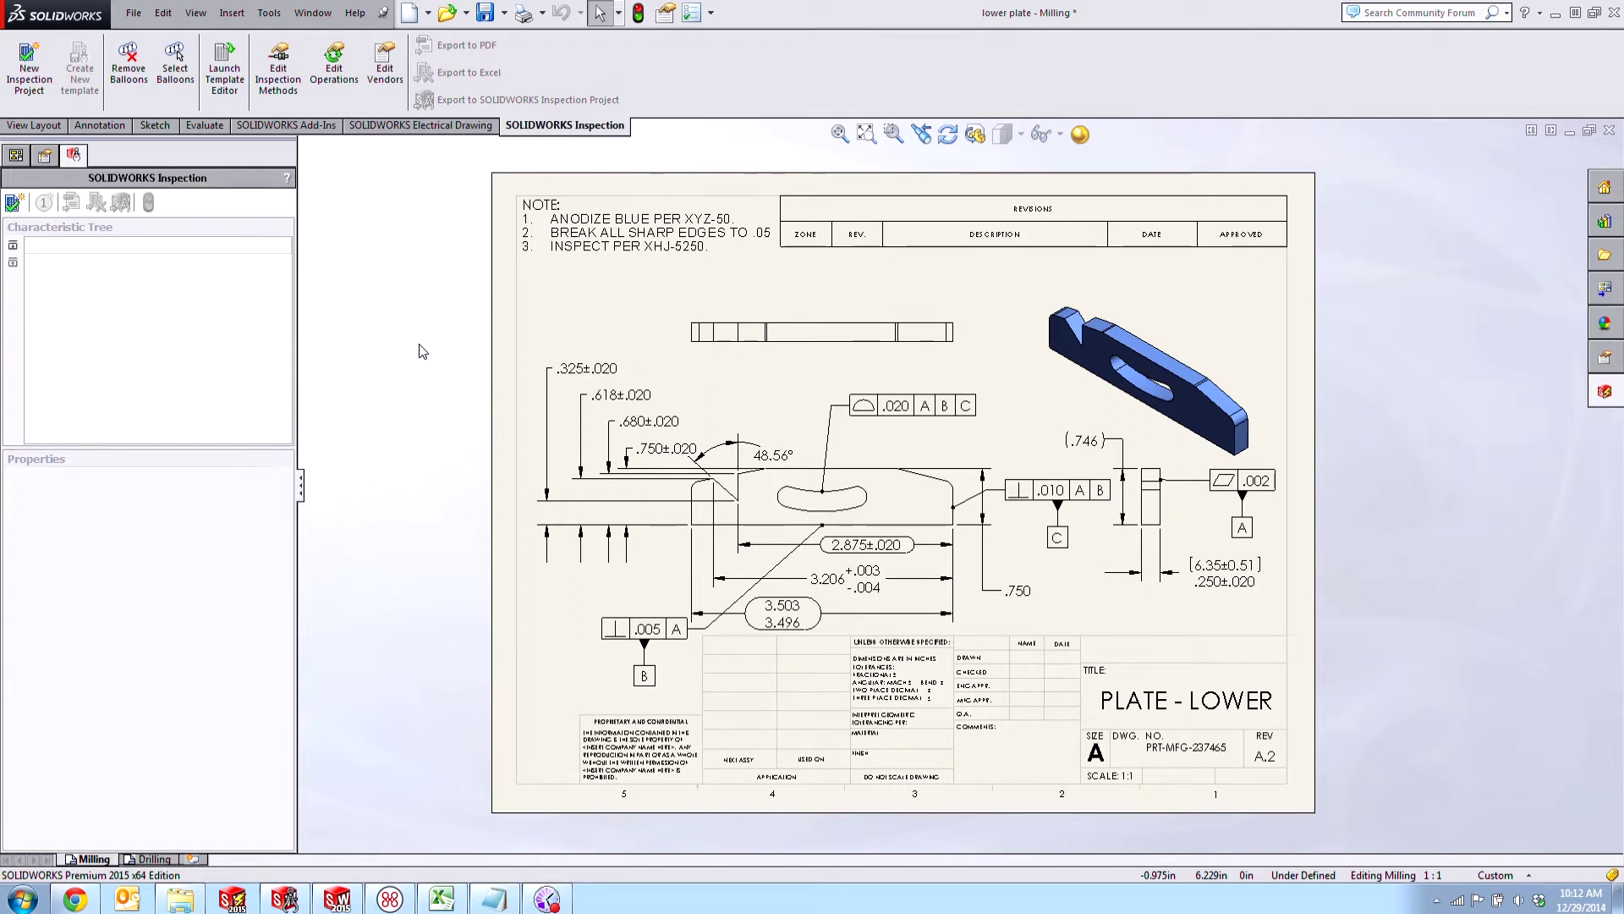
- Start a new inspection project from the Default.swidot template and proceed to its extraction settings
left_click(13, 202)
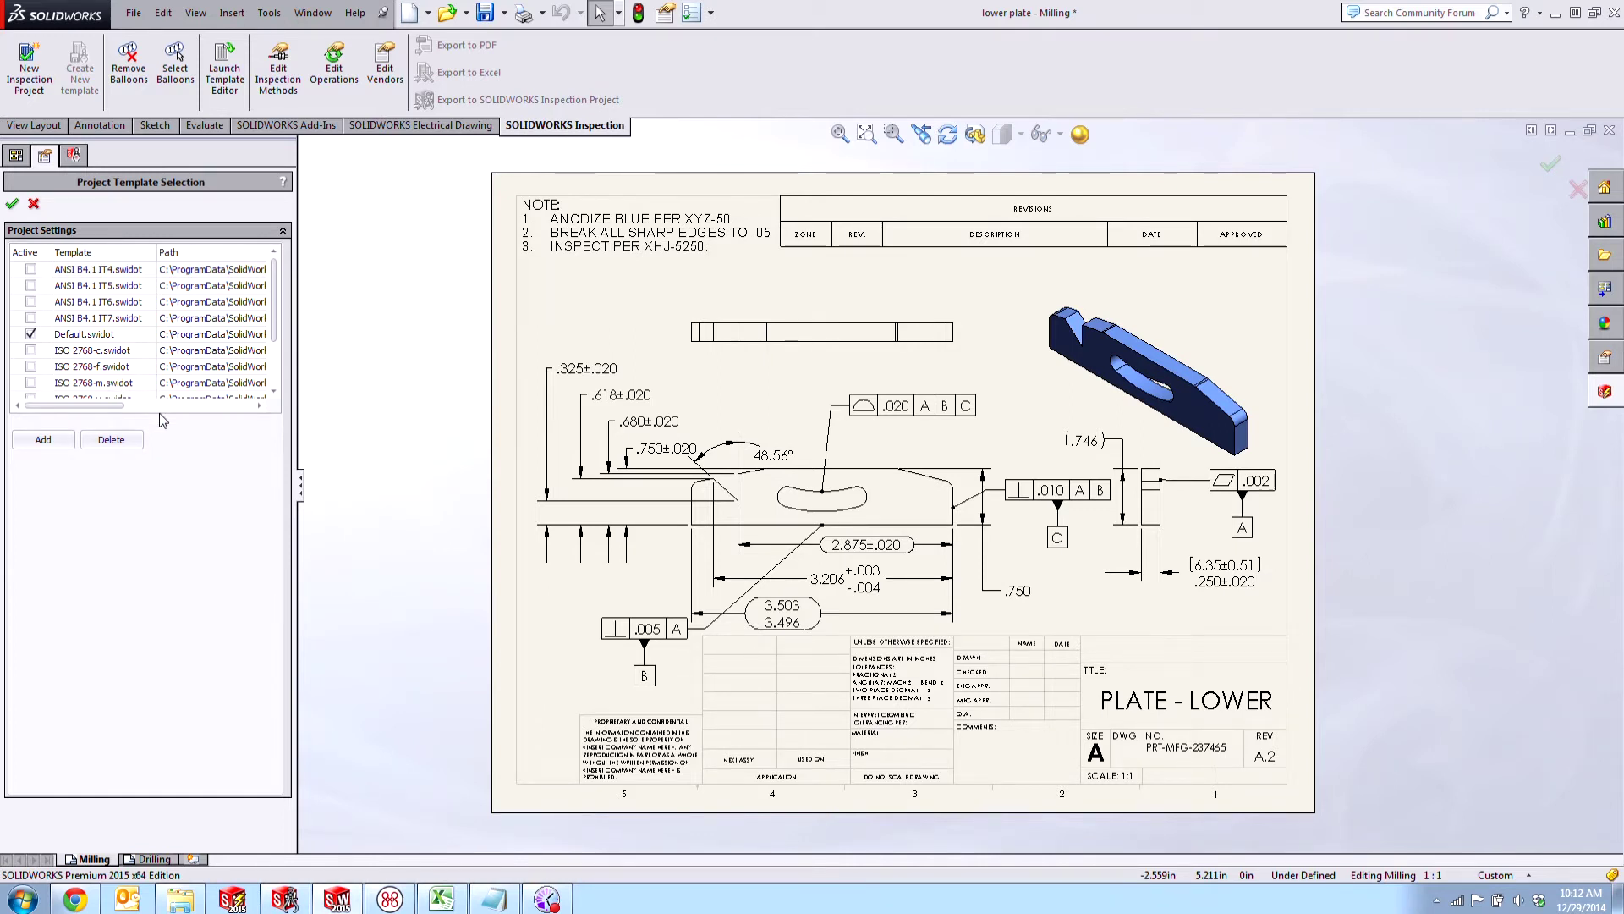
left_click(12, 205)
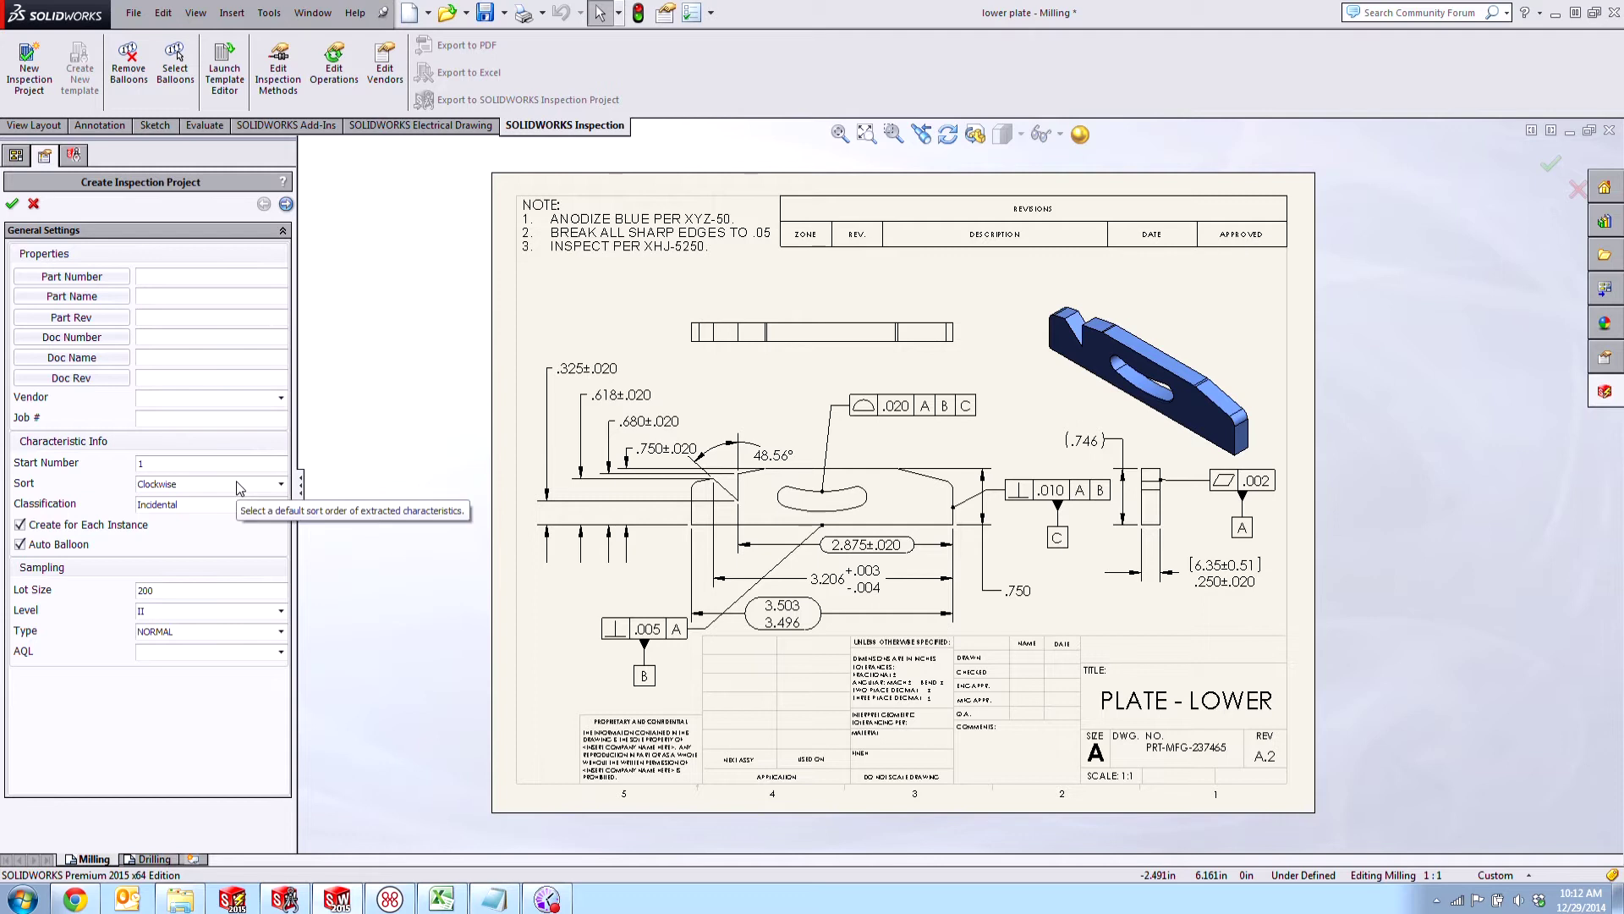
left_click(287, 205)
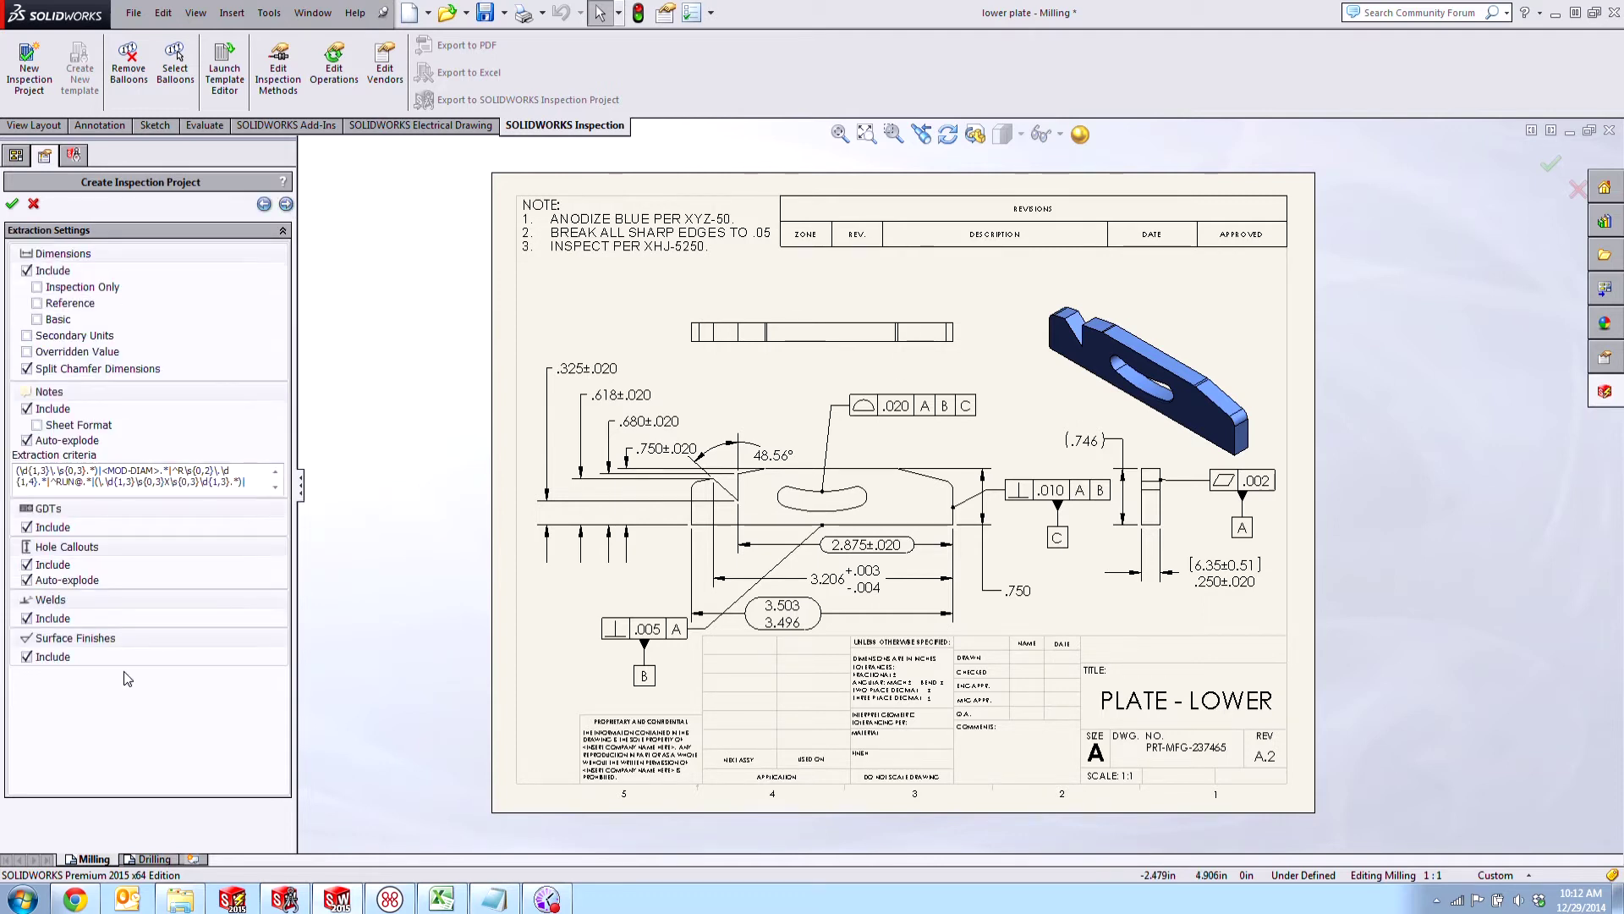
- Exclude surface finishes, welds, hole callouts and notes from extraction, turn off both auto-explode options and chamfer splitting, and restrict dimensions to Inspection Only
left_click(26, 658)
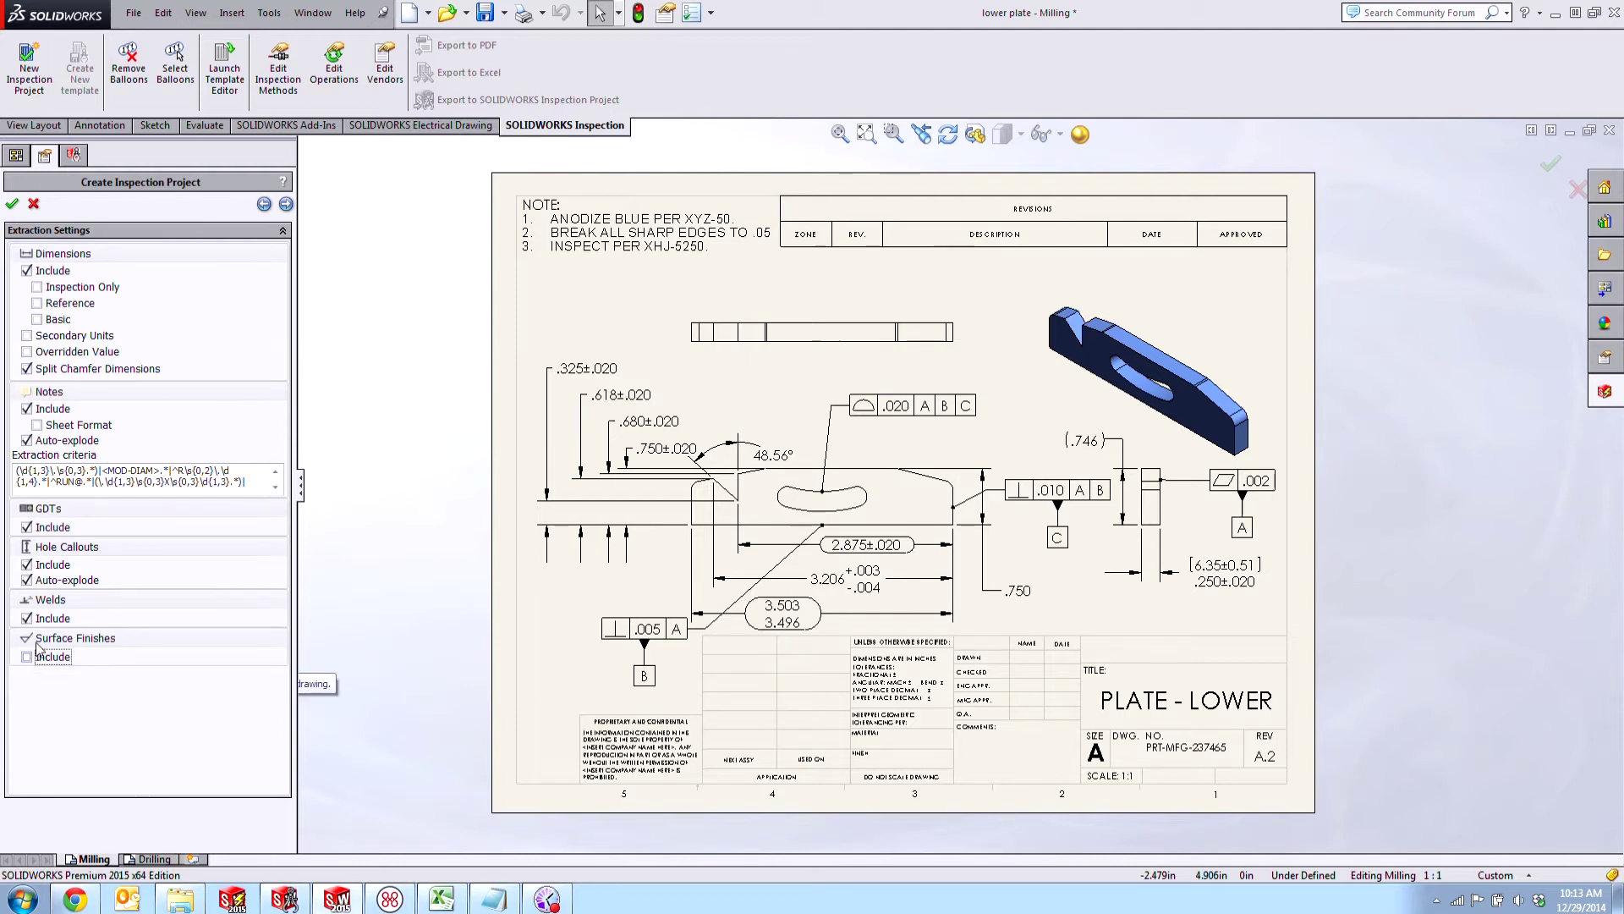
left_click(26, 619)
left_click(26, 564)
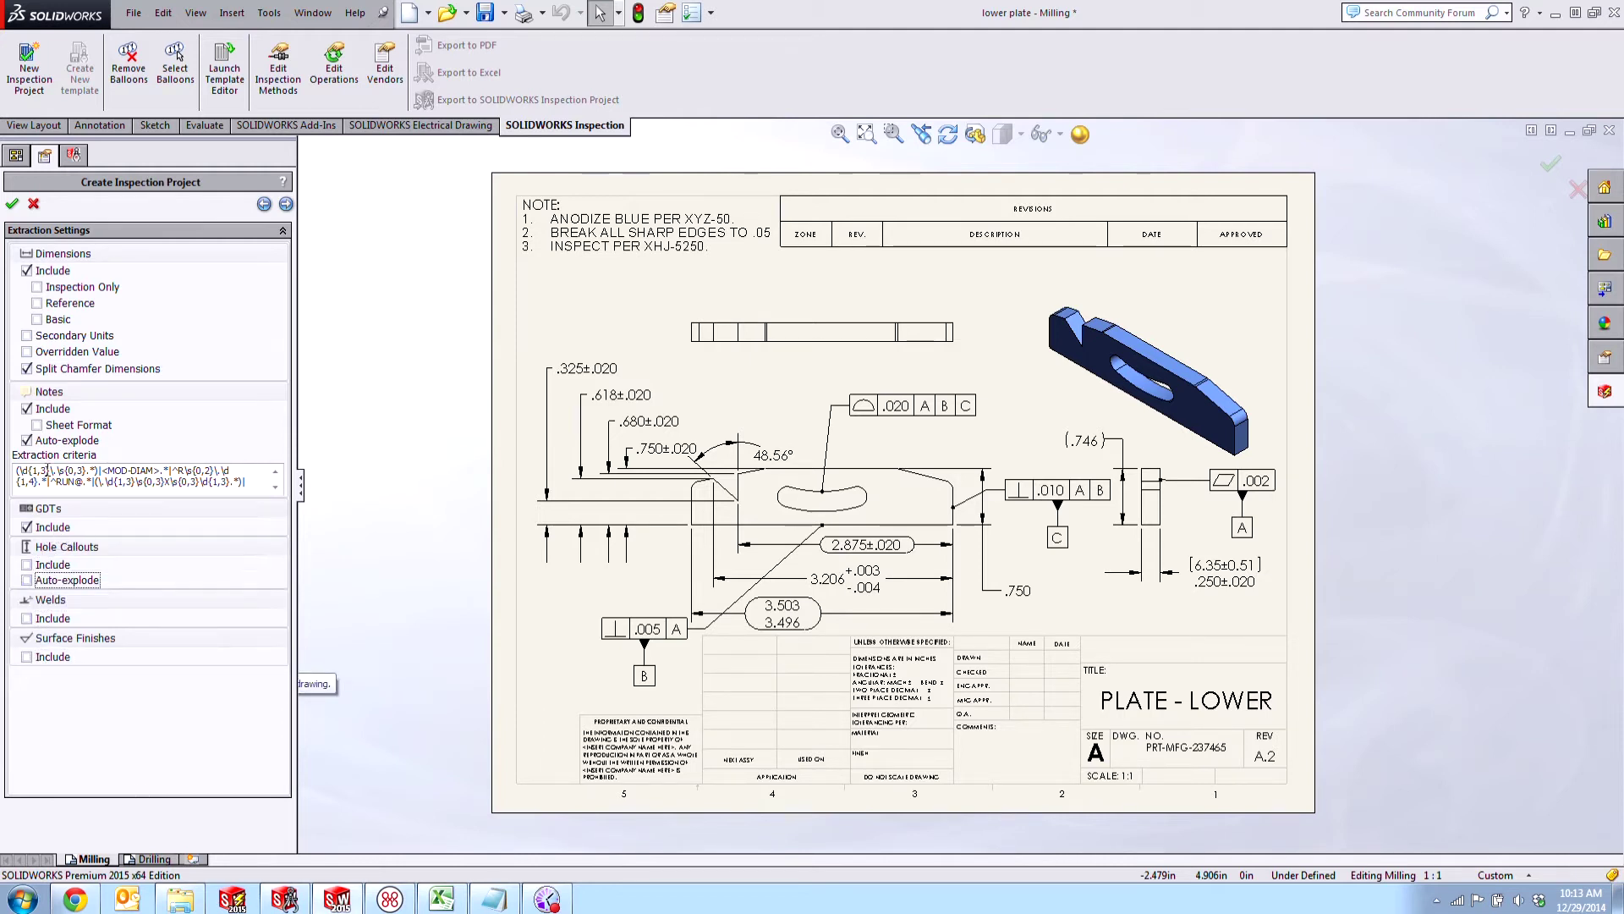
left_click(26, 408)
left_click(26, 441)
left_click(36, 287)
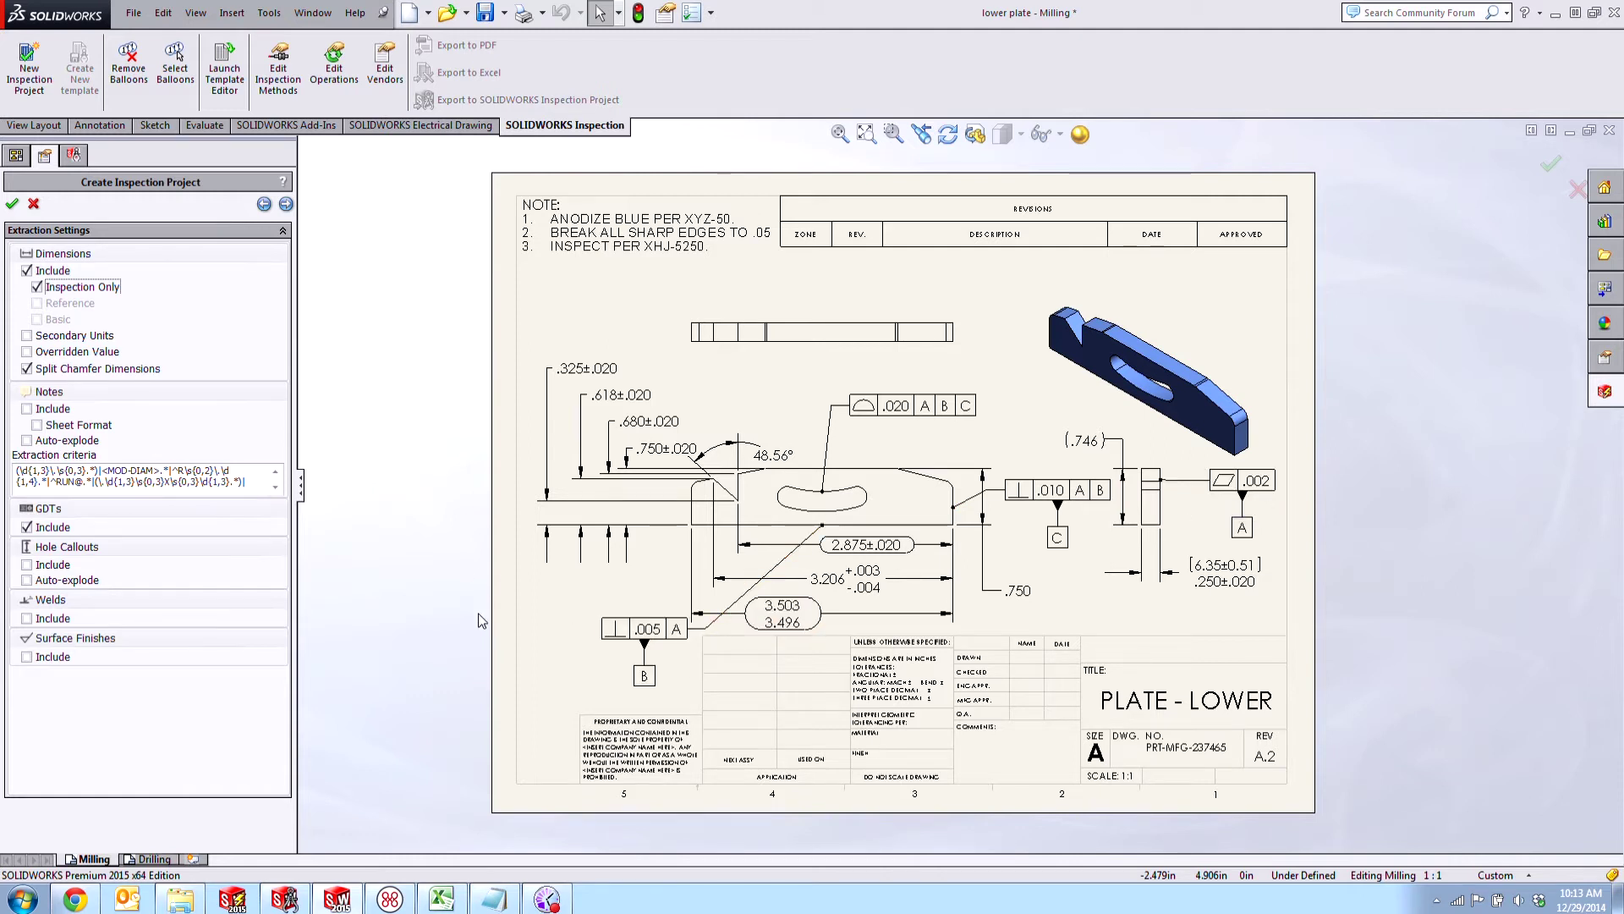
left_click(27, 369)
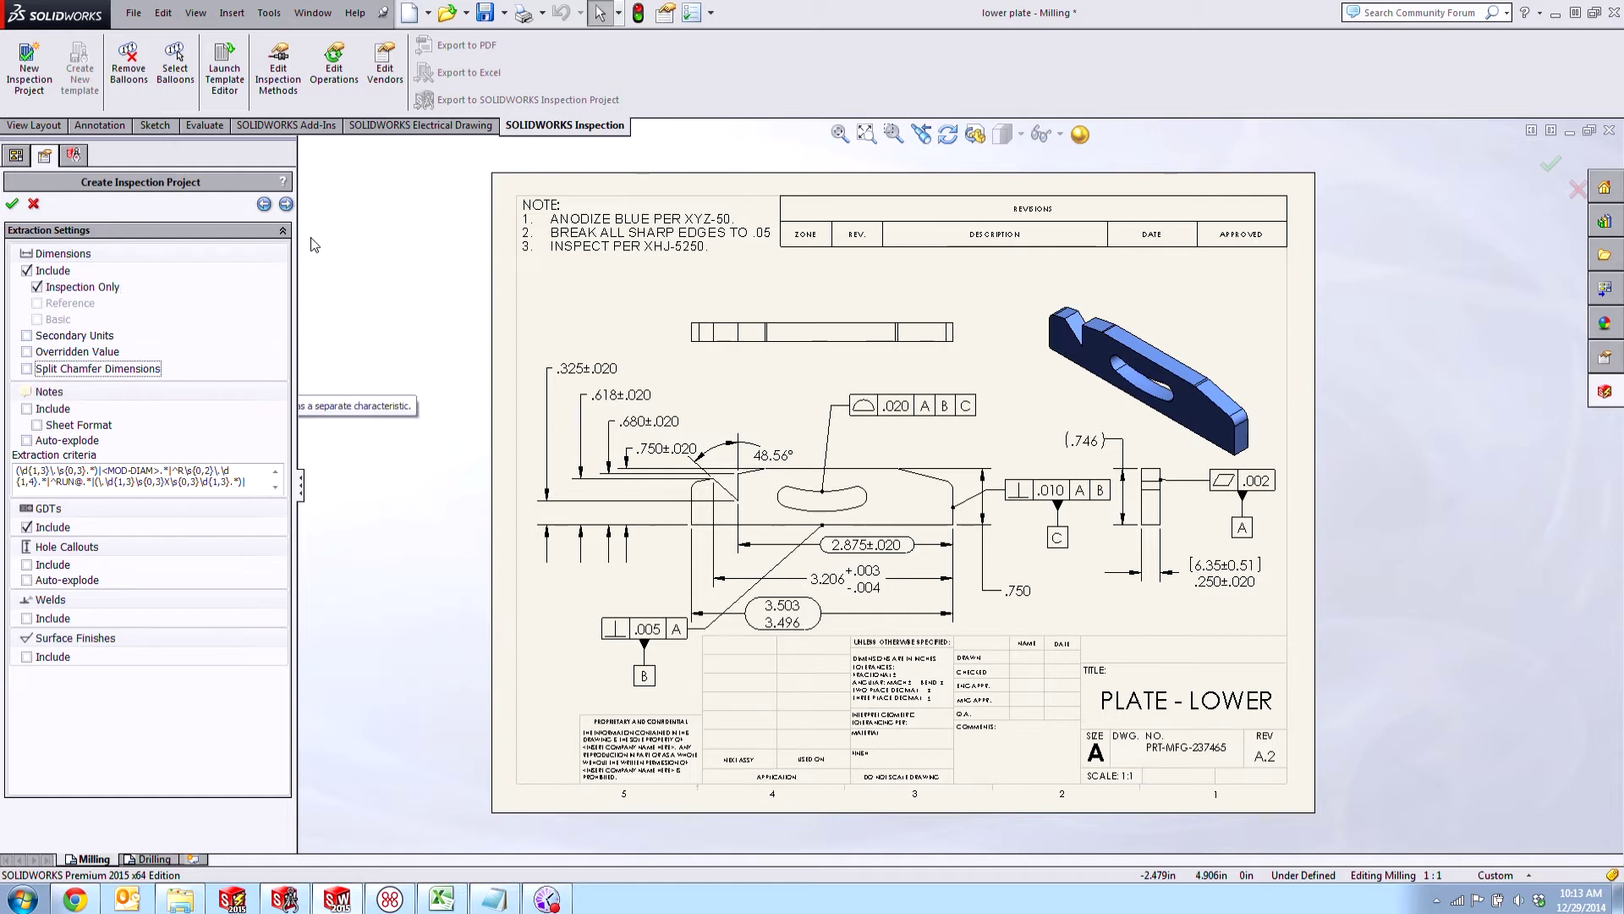
- Set the linear tolerances for precisions 2, 3 and 4 to ±0.003, ±0.0003 and ±0.00003, and create the inspection project
left_click(286, 204)
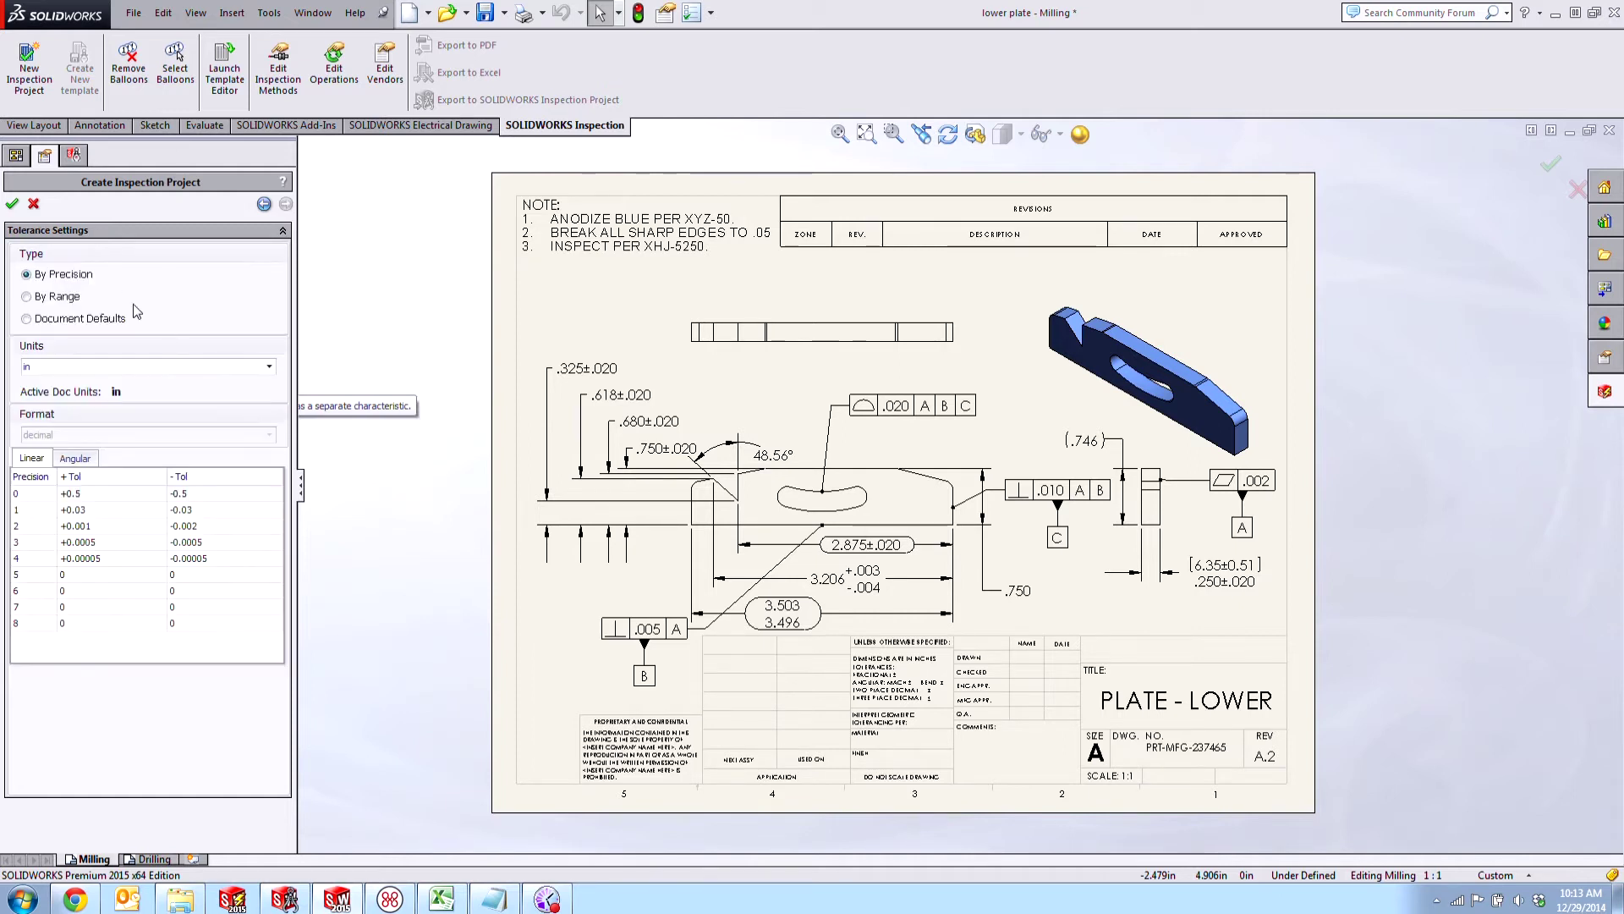
left_click(102, 526)
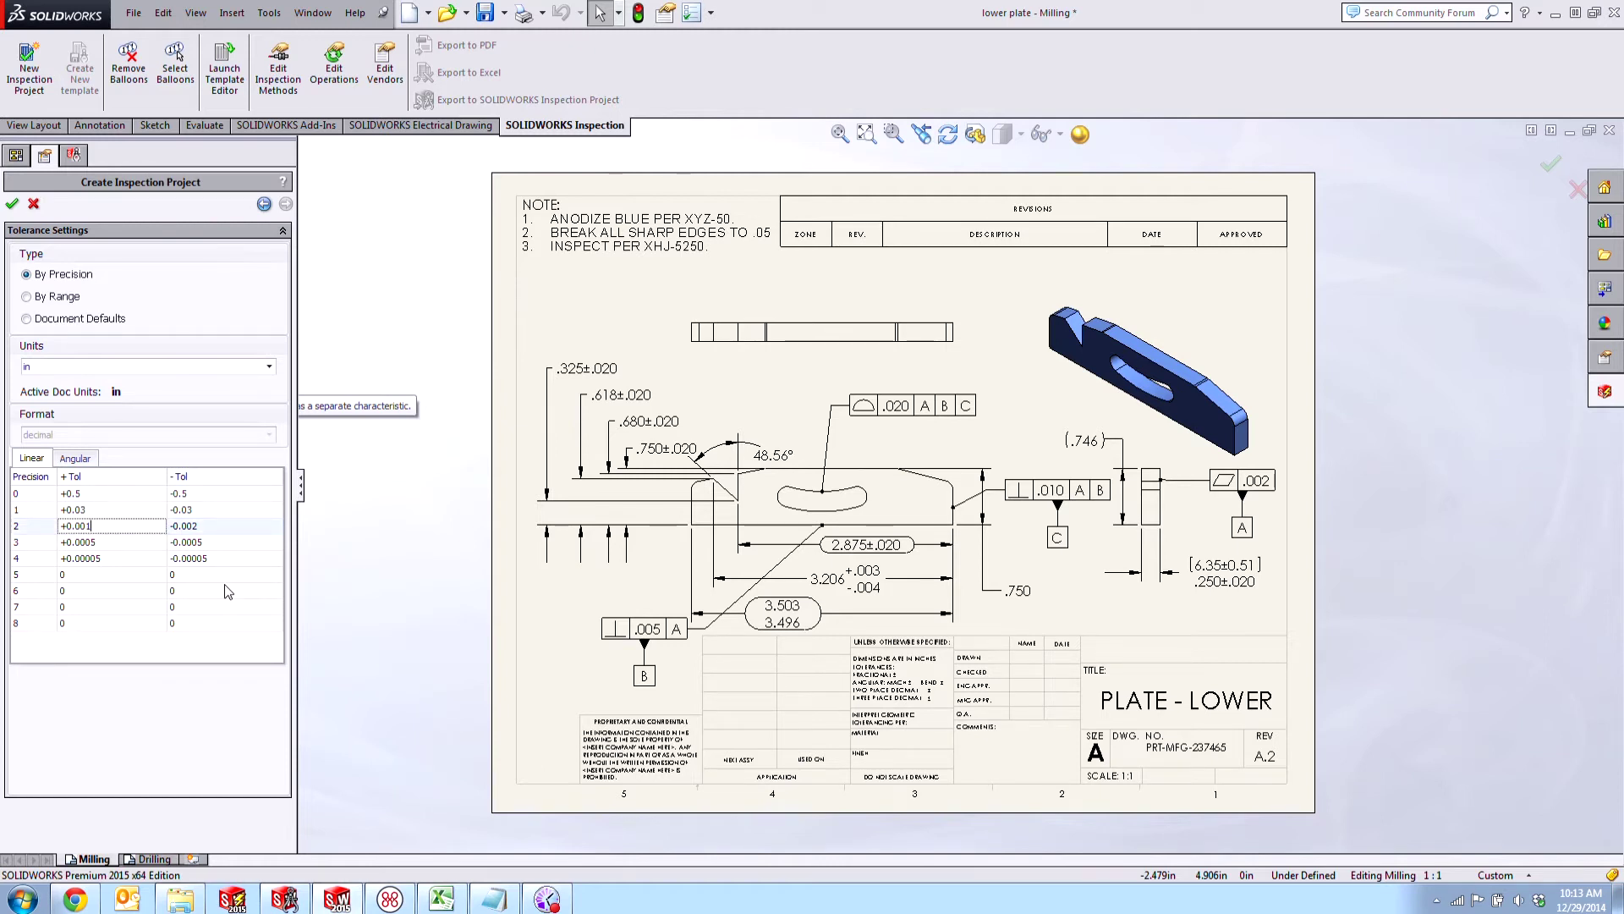
left_click(218, 526)
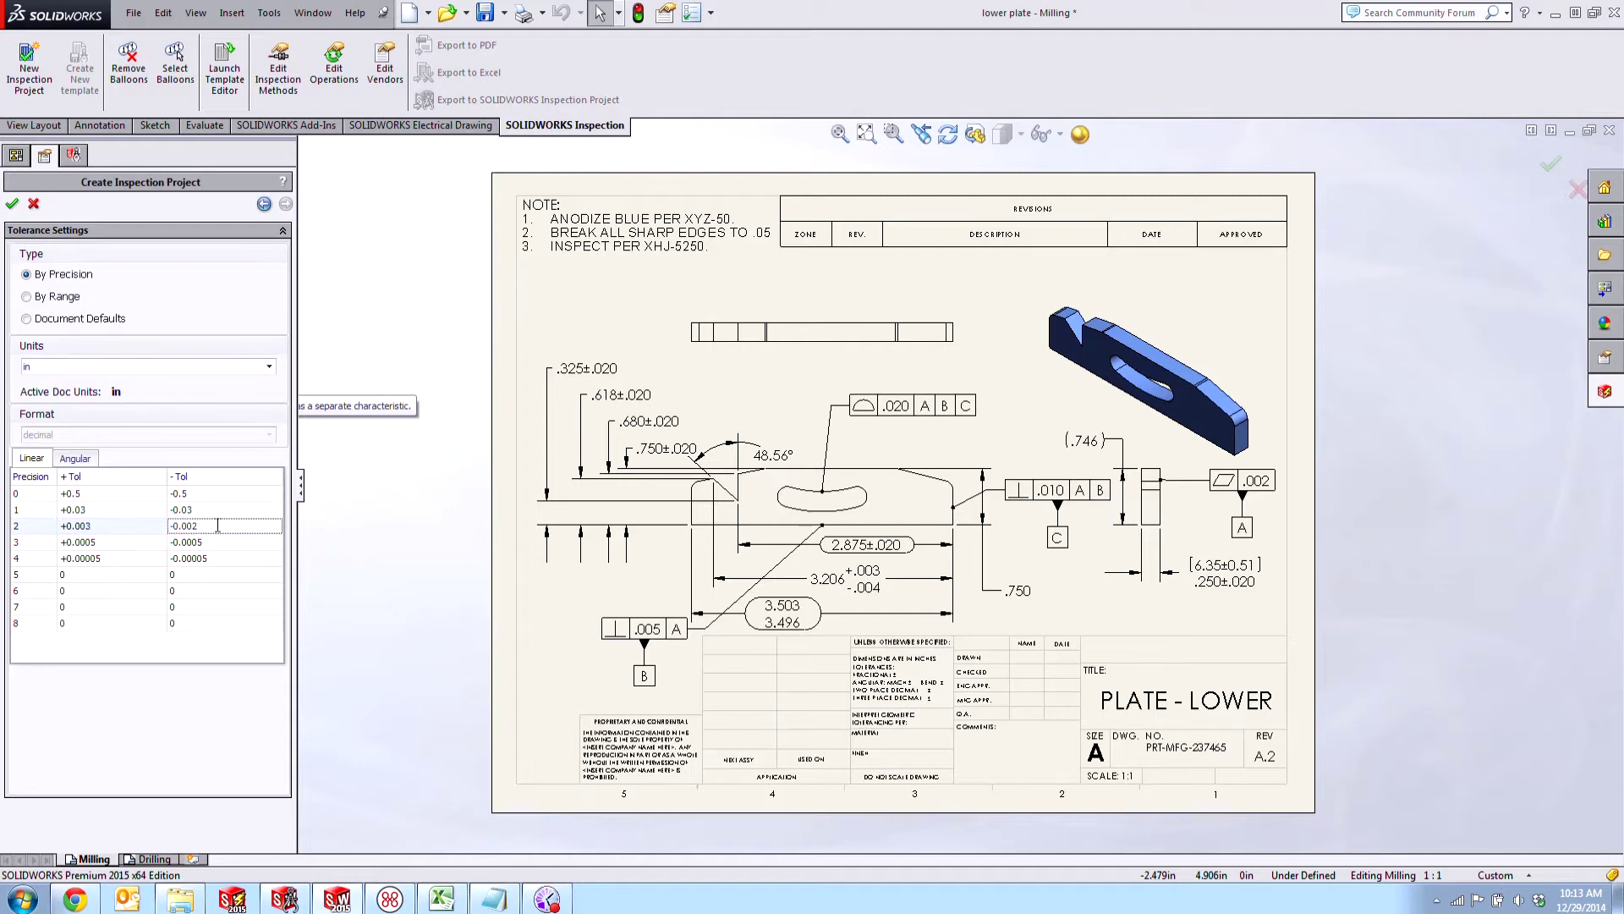
key("BackSpace")
type("3")
left_click(139, 545)
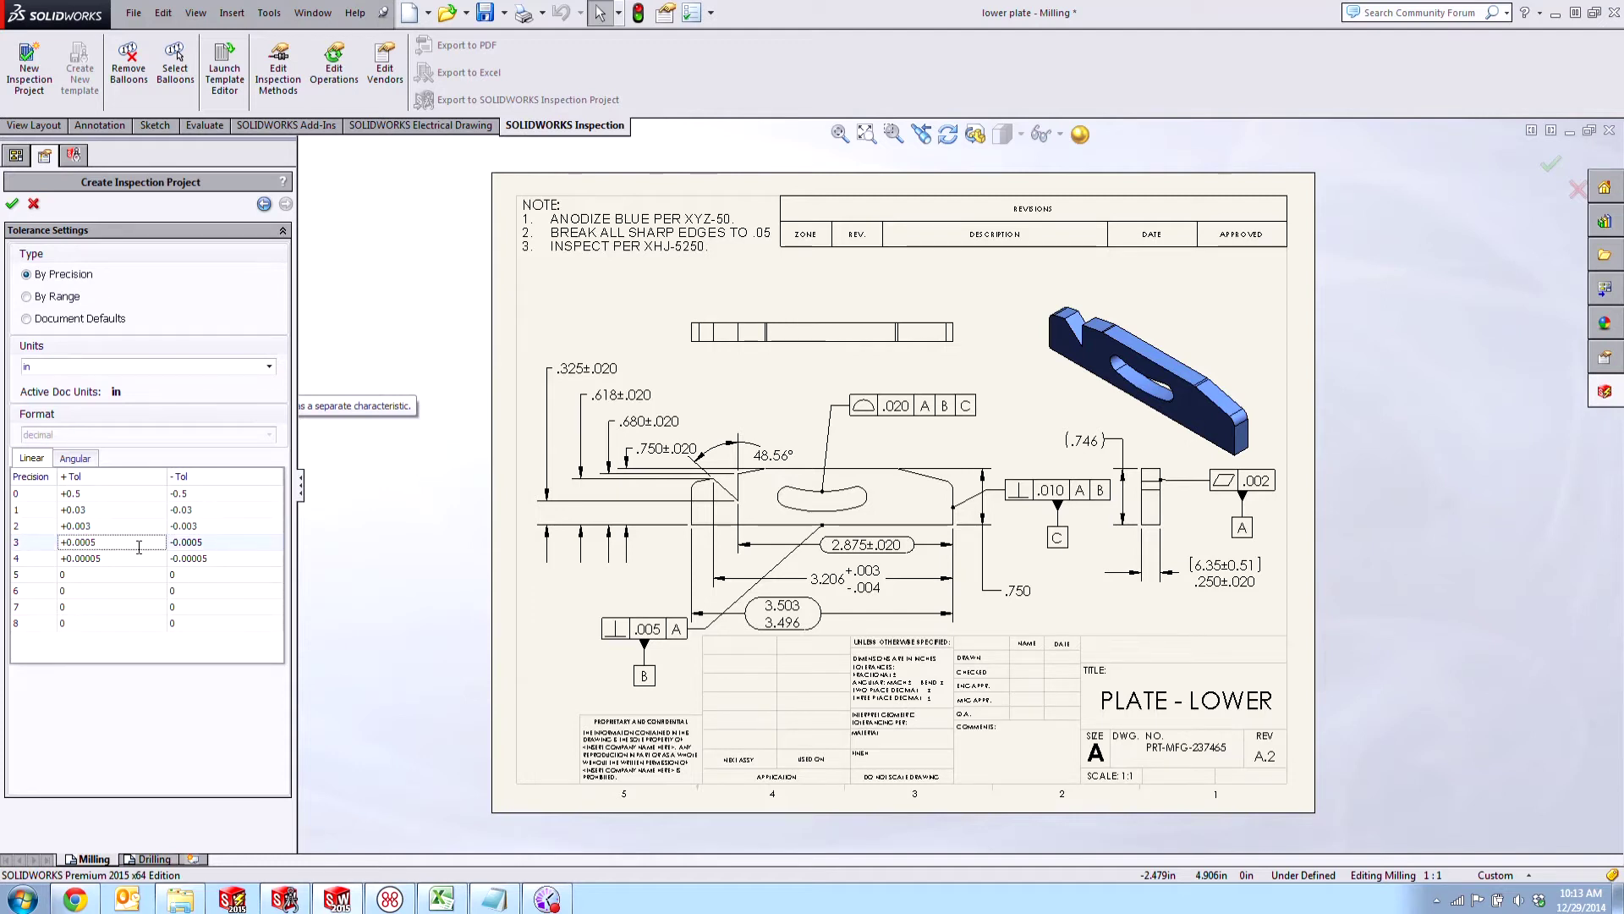
left_click(227, 543)
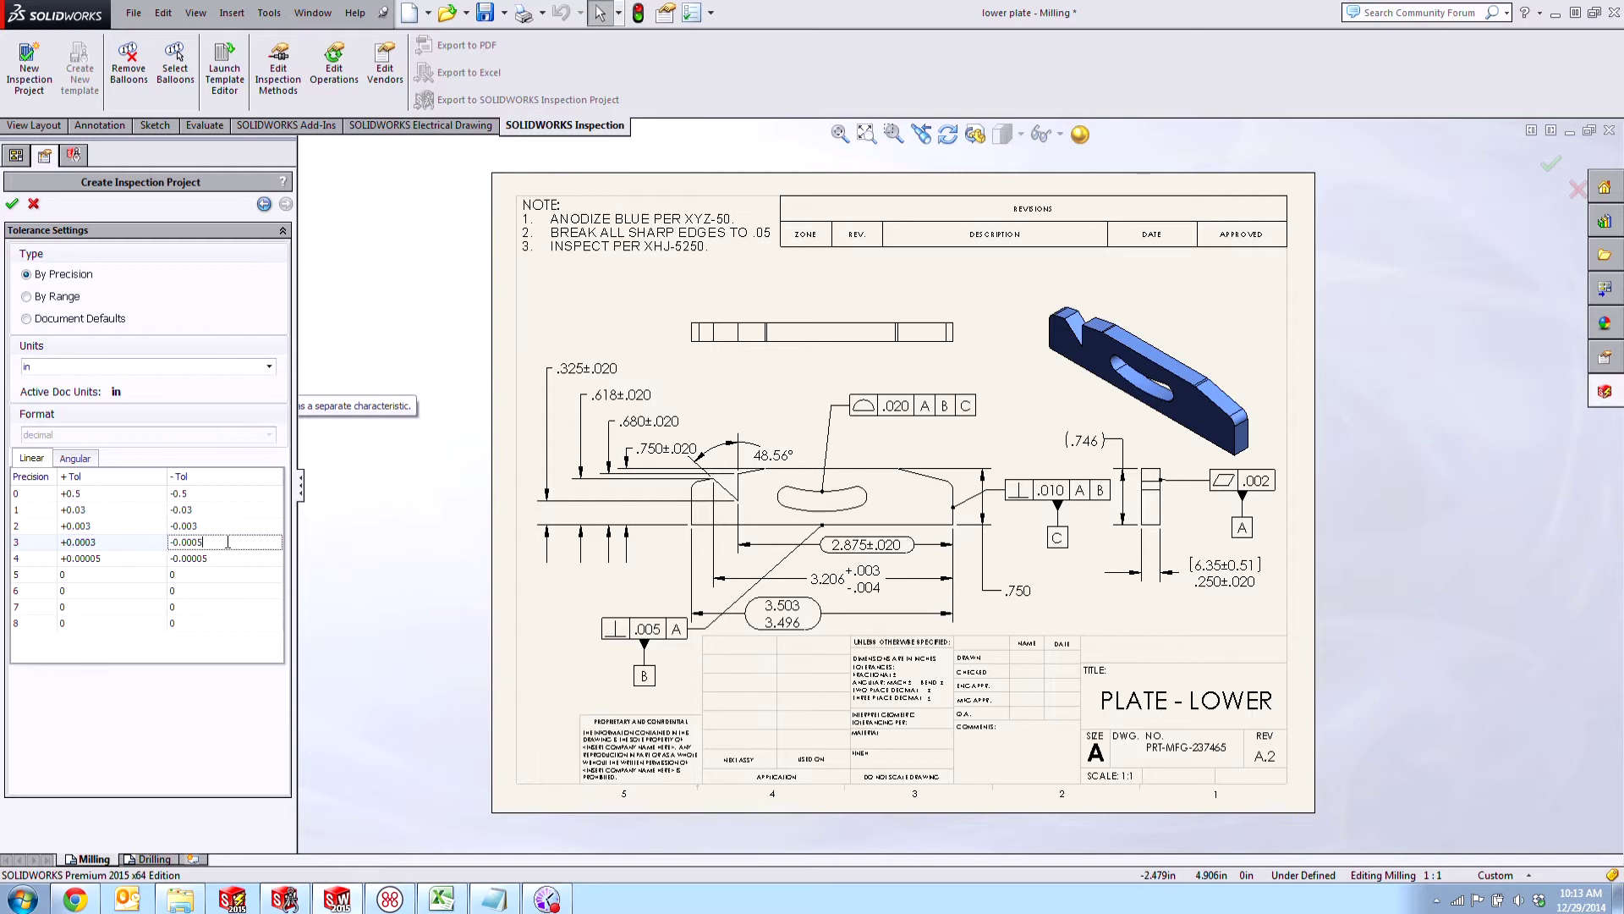
left_click(123, 558)
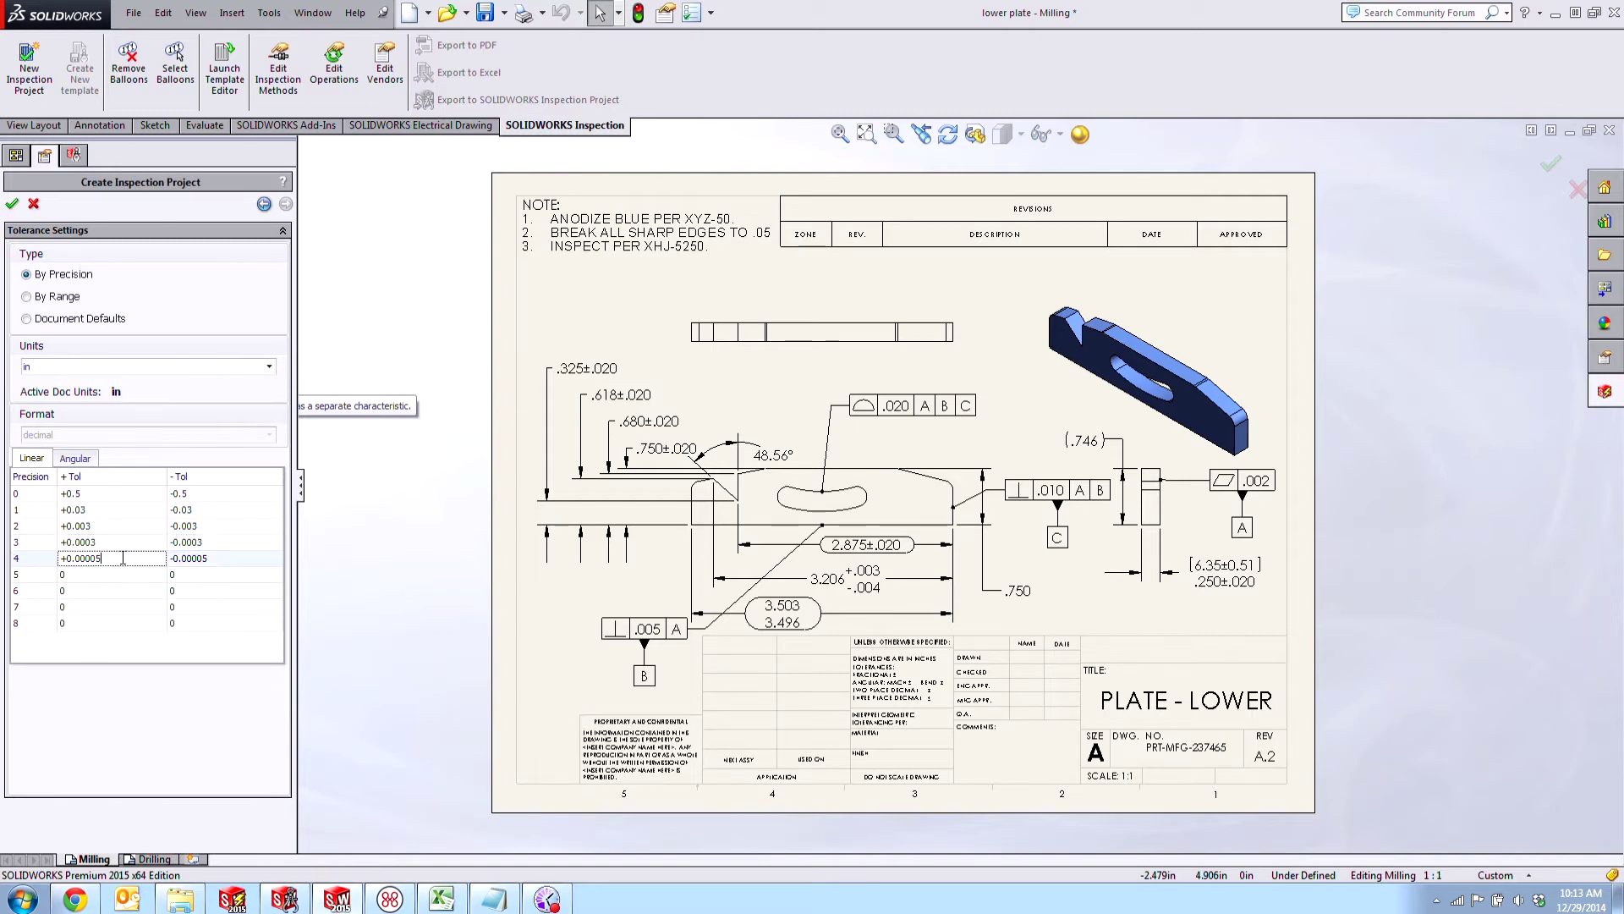
left_click(213, 559)
type("3")
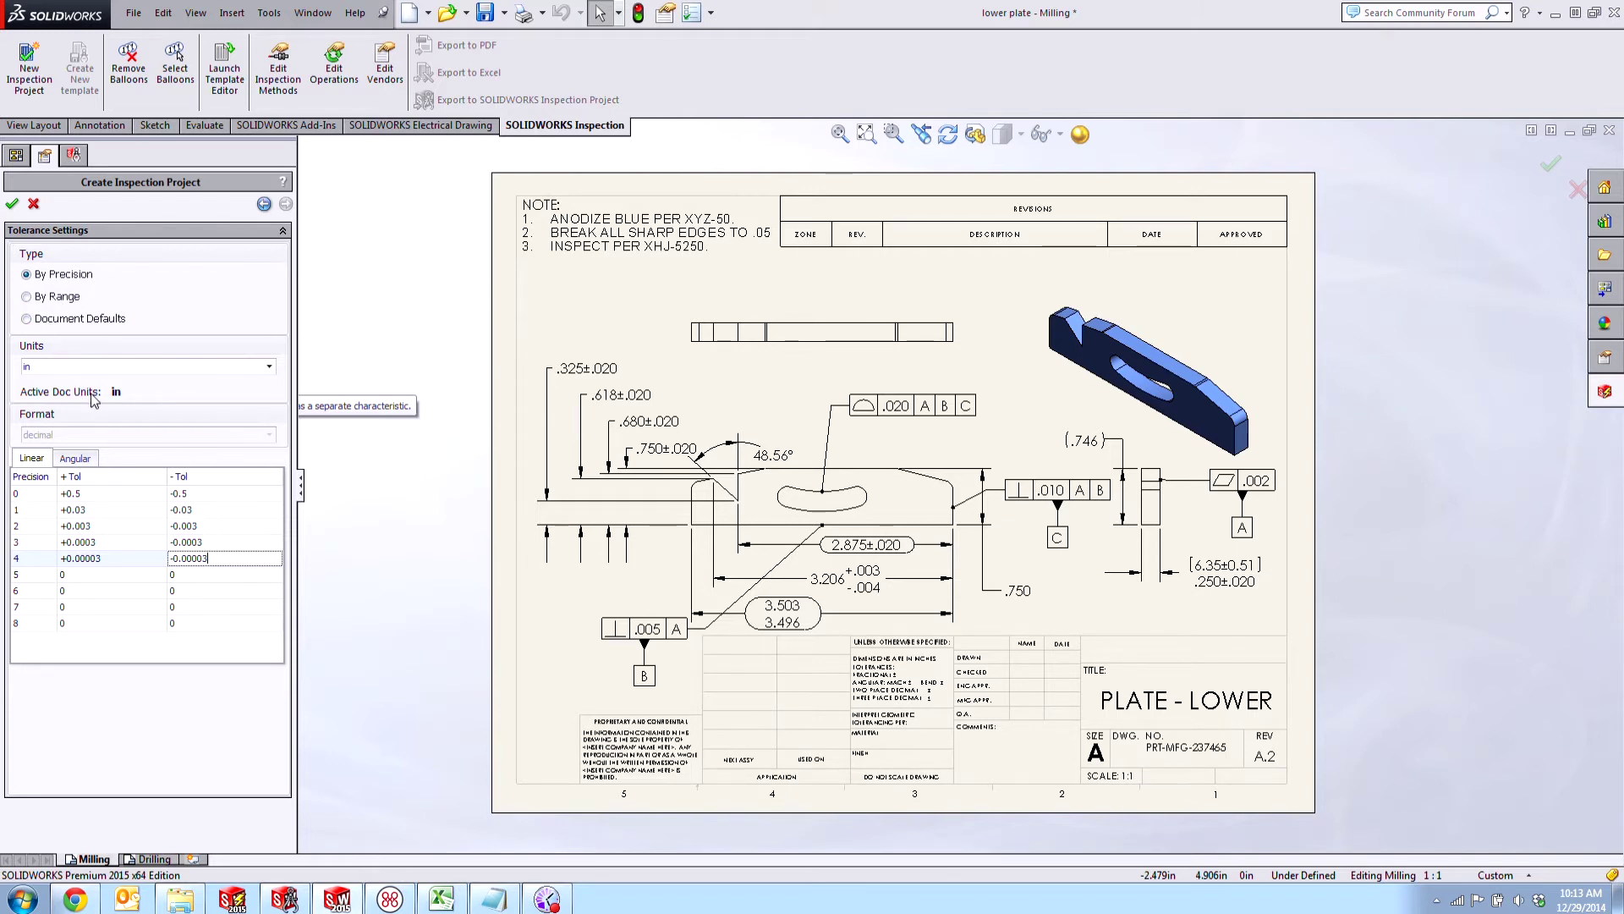
left_click(12, 204)
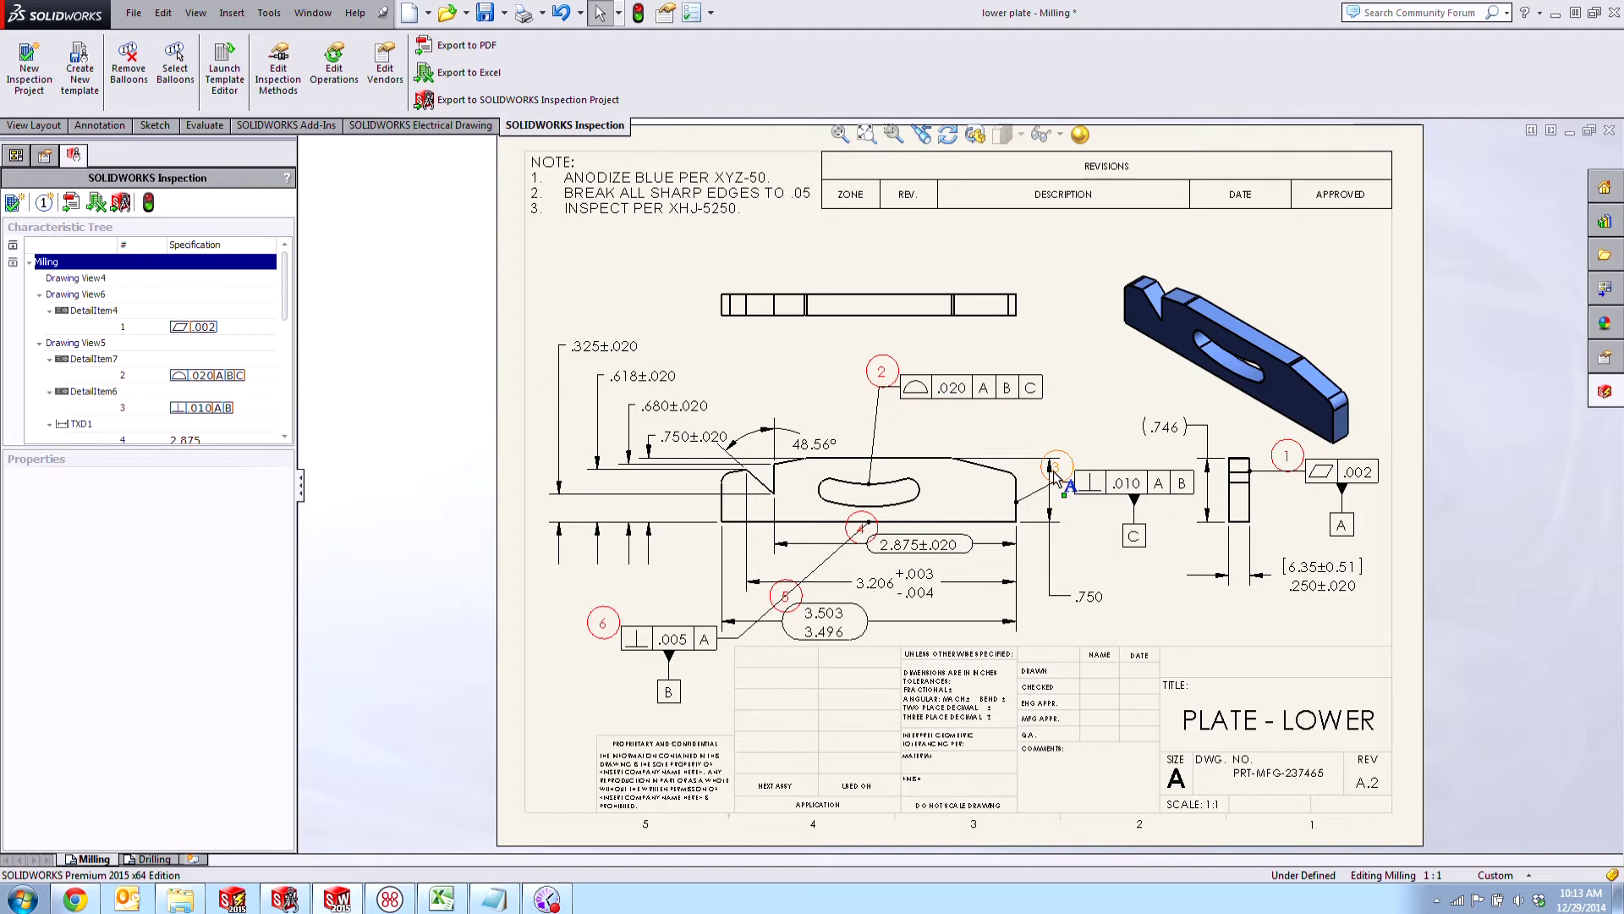
- Change the regular-format balloon shape to Hexagon in the project's ballooning settings and apply it
left_click(44, 203)
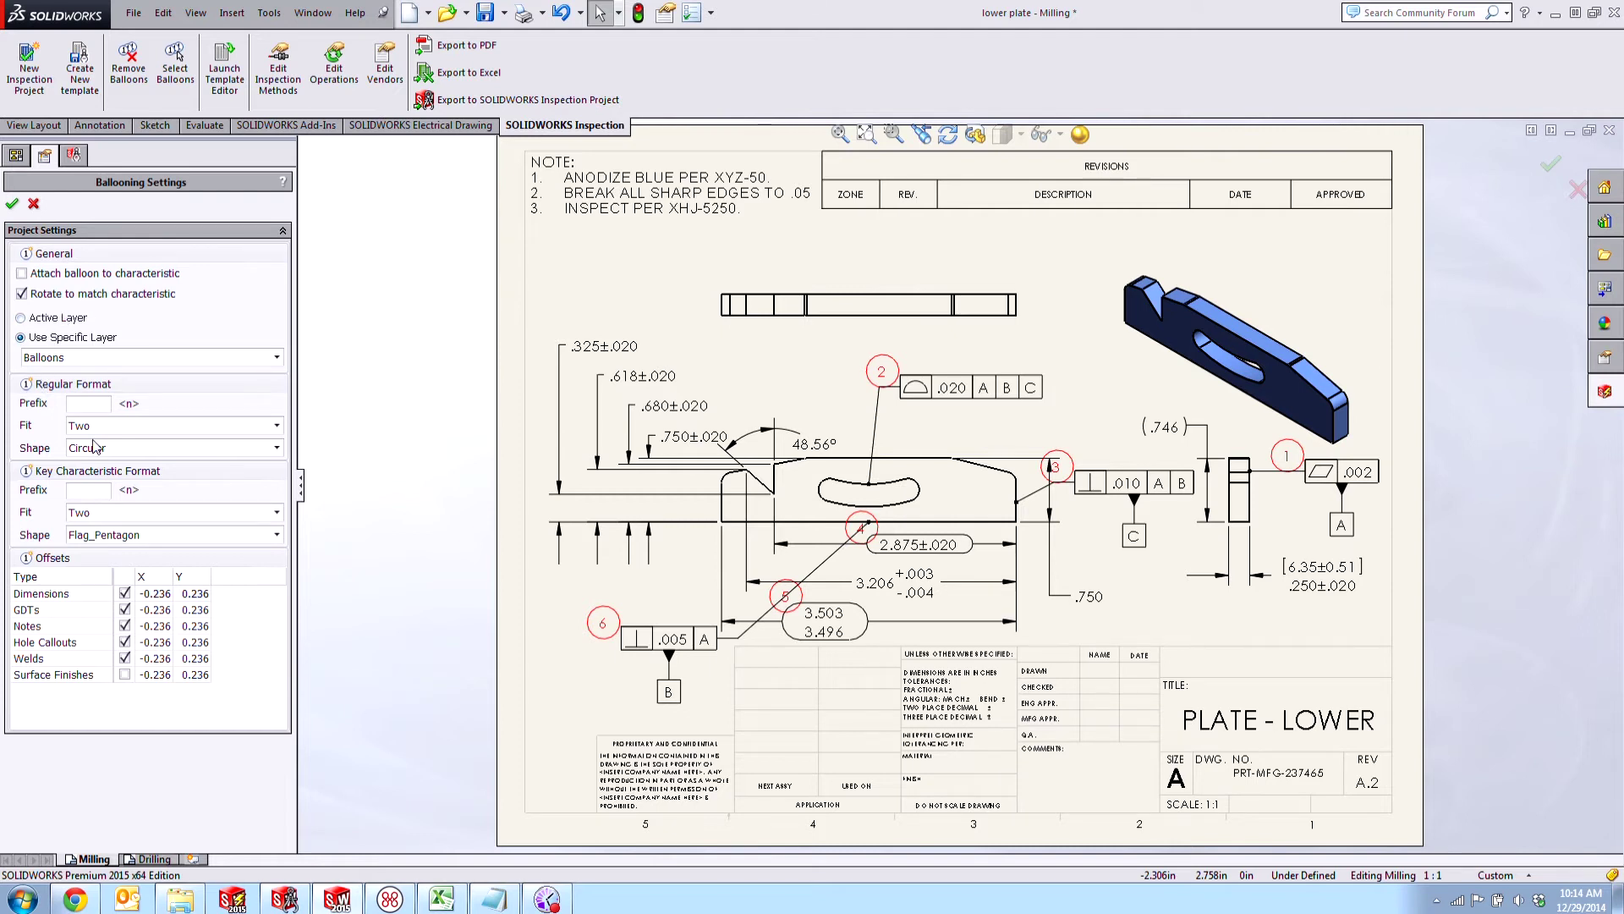
left_click(124, 448)
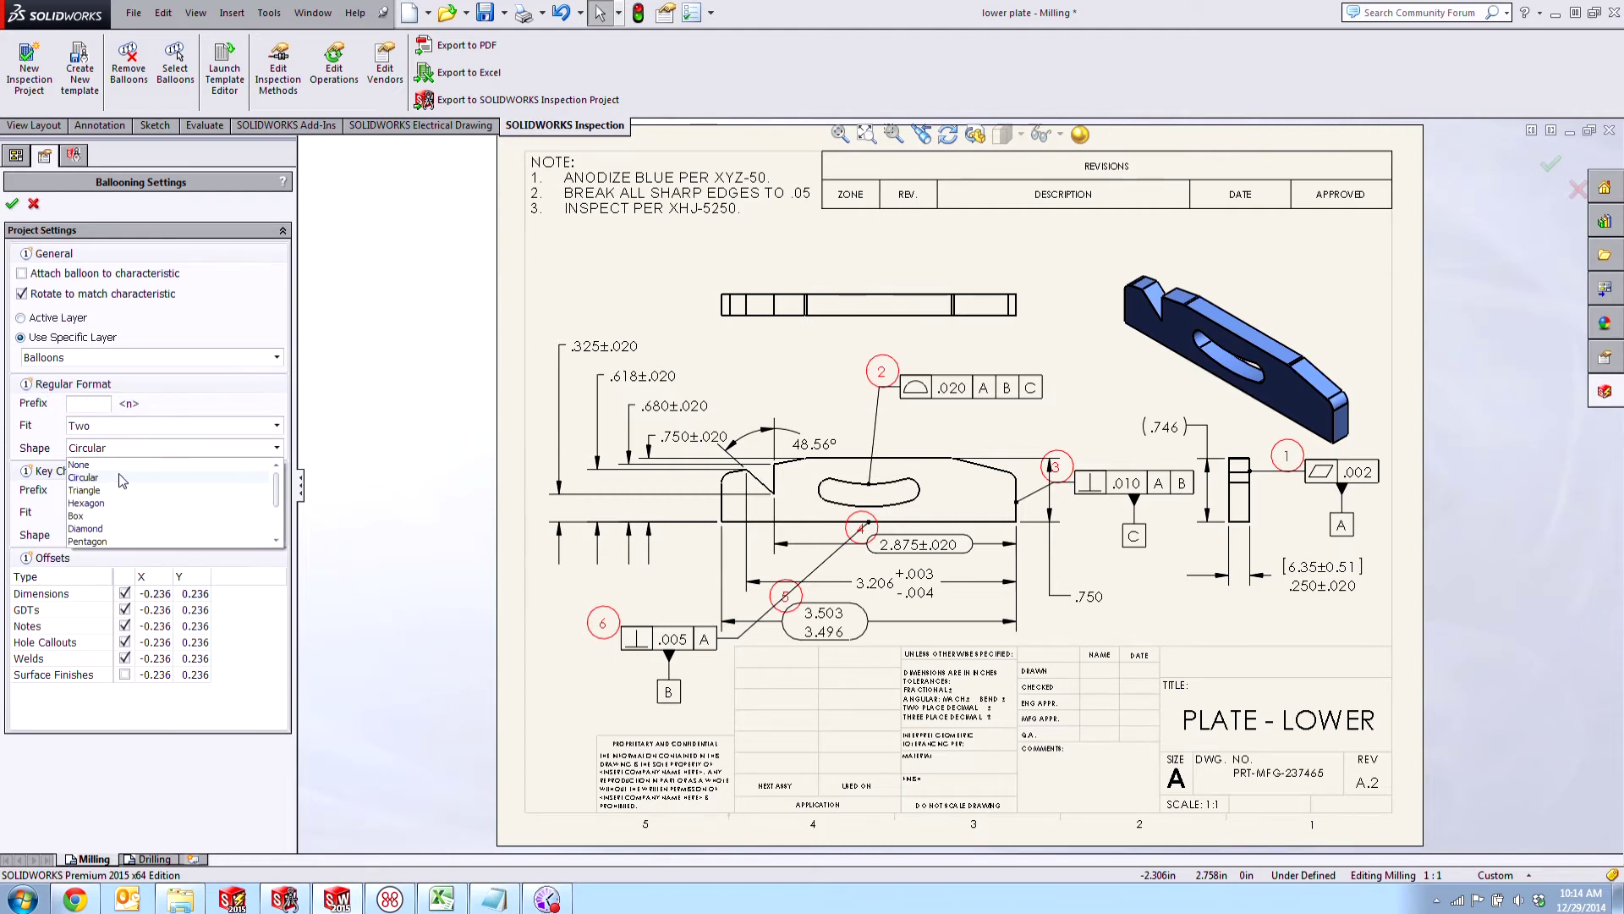
left_click(113, 504)
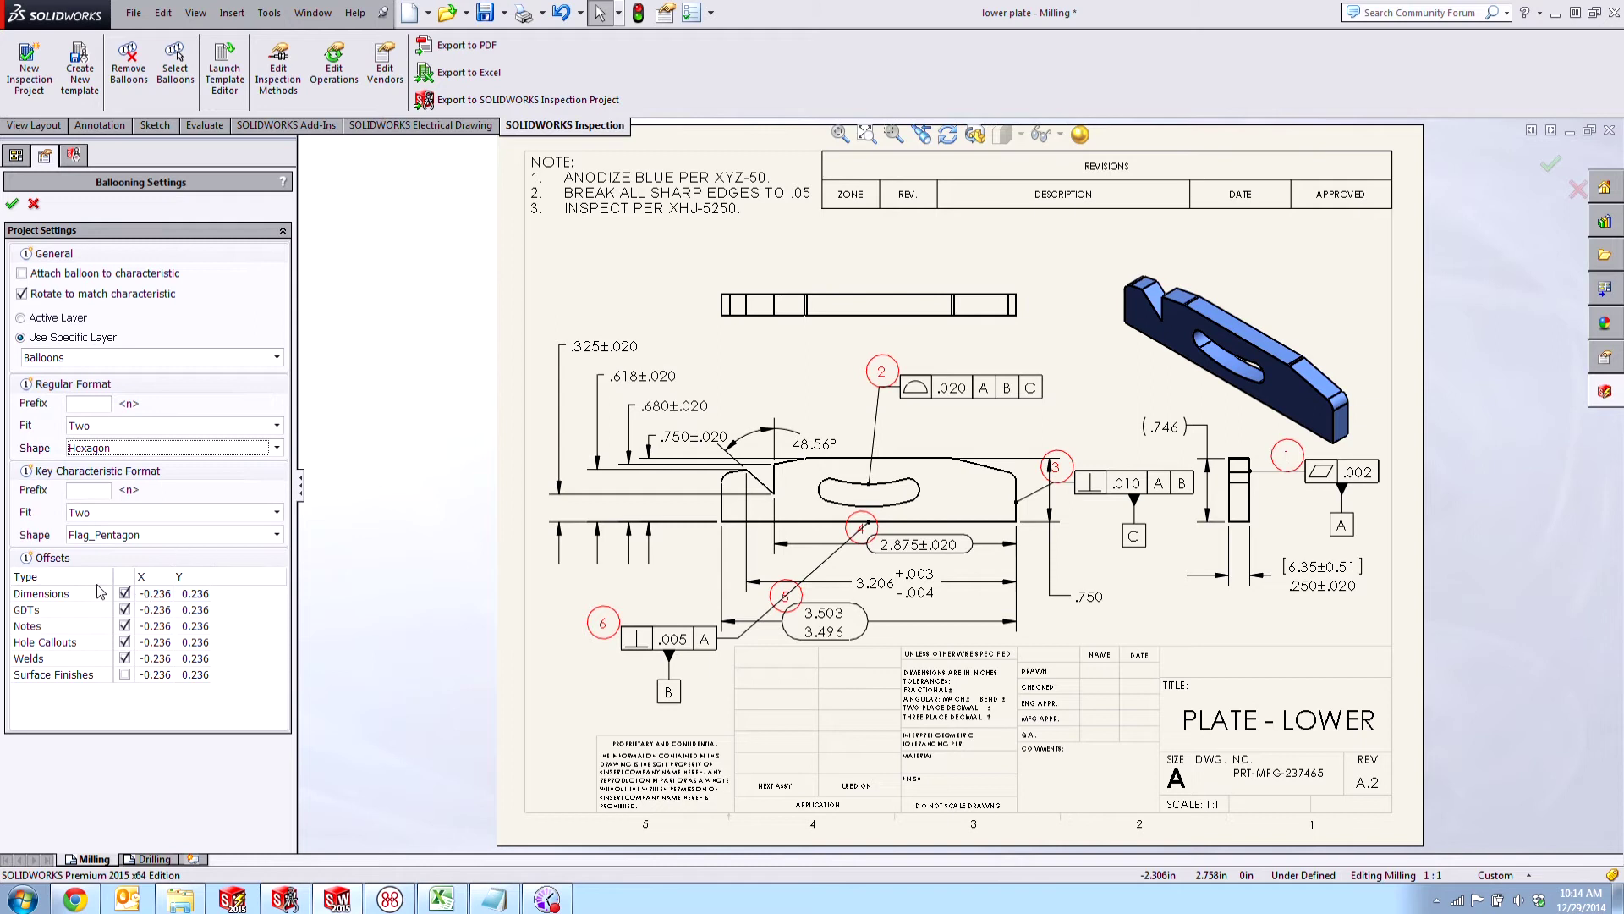
left_click(12, 203)
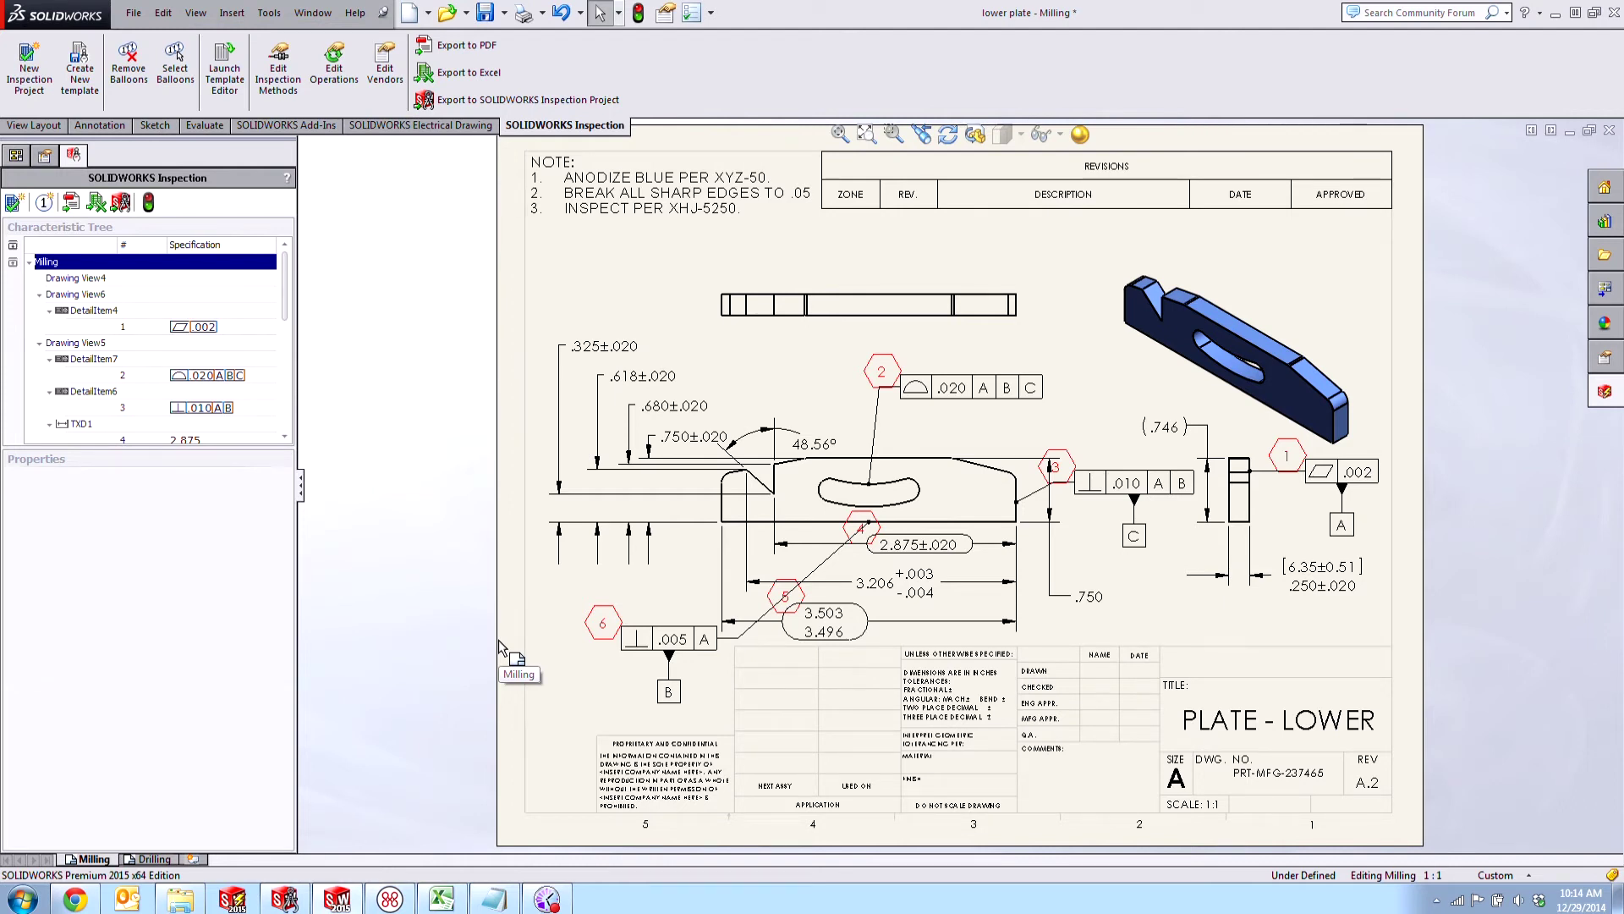
- Save the current inspection project settings as a new project template named youtubeexample
left_click(83, 109)
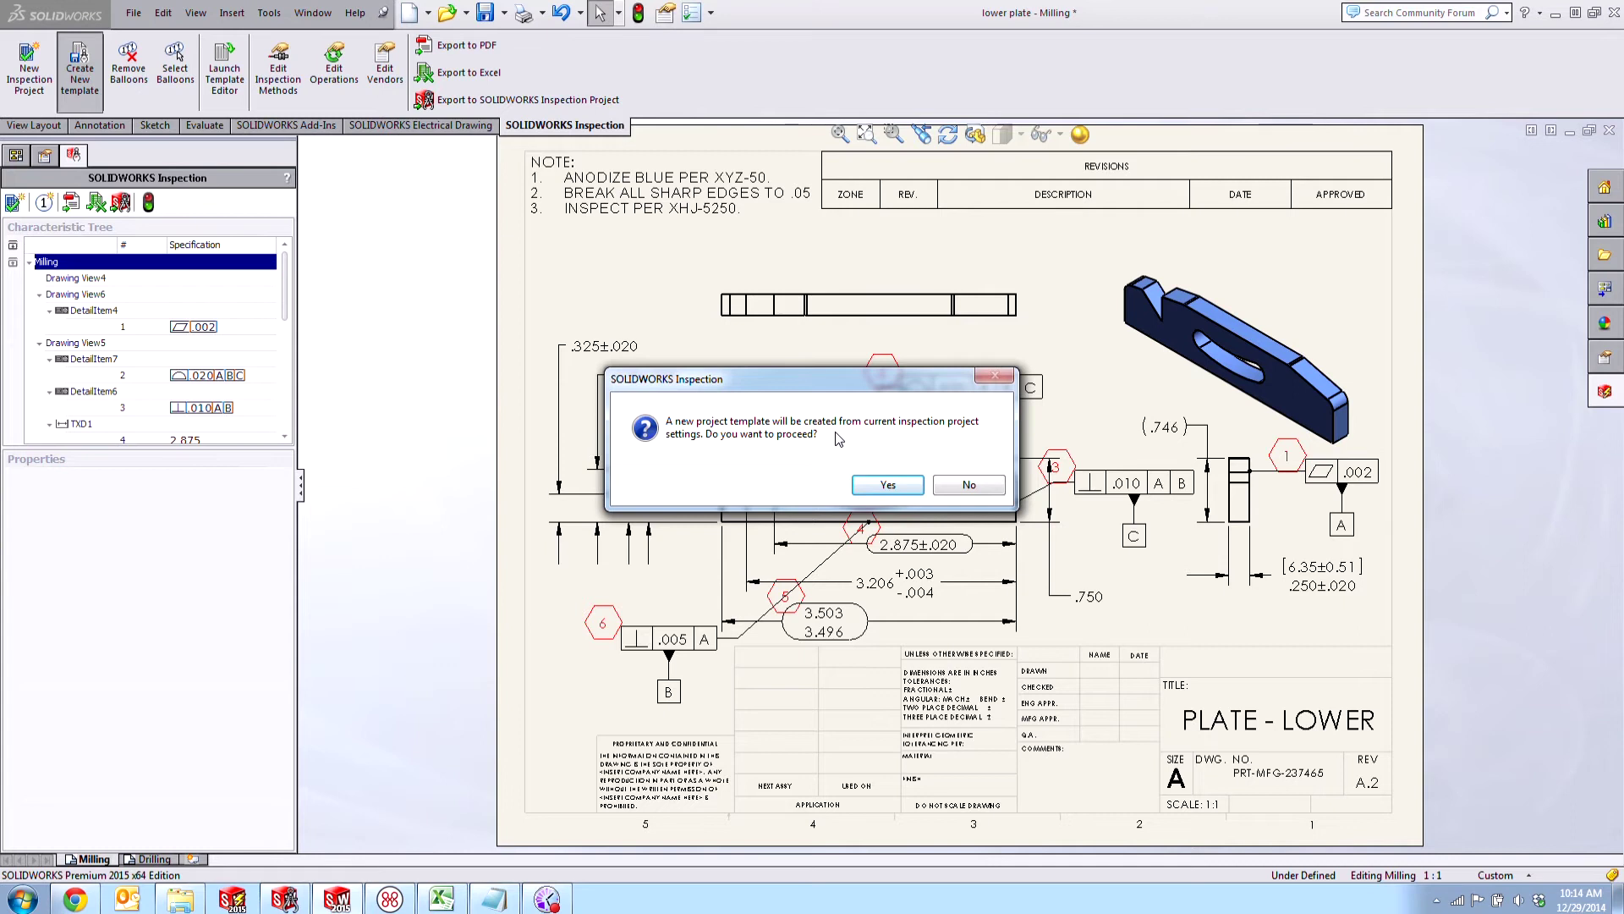
left_click(885, 485)
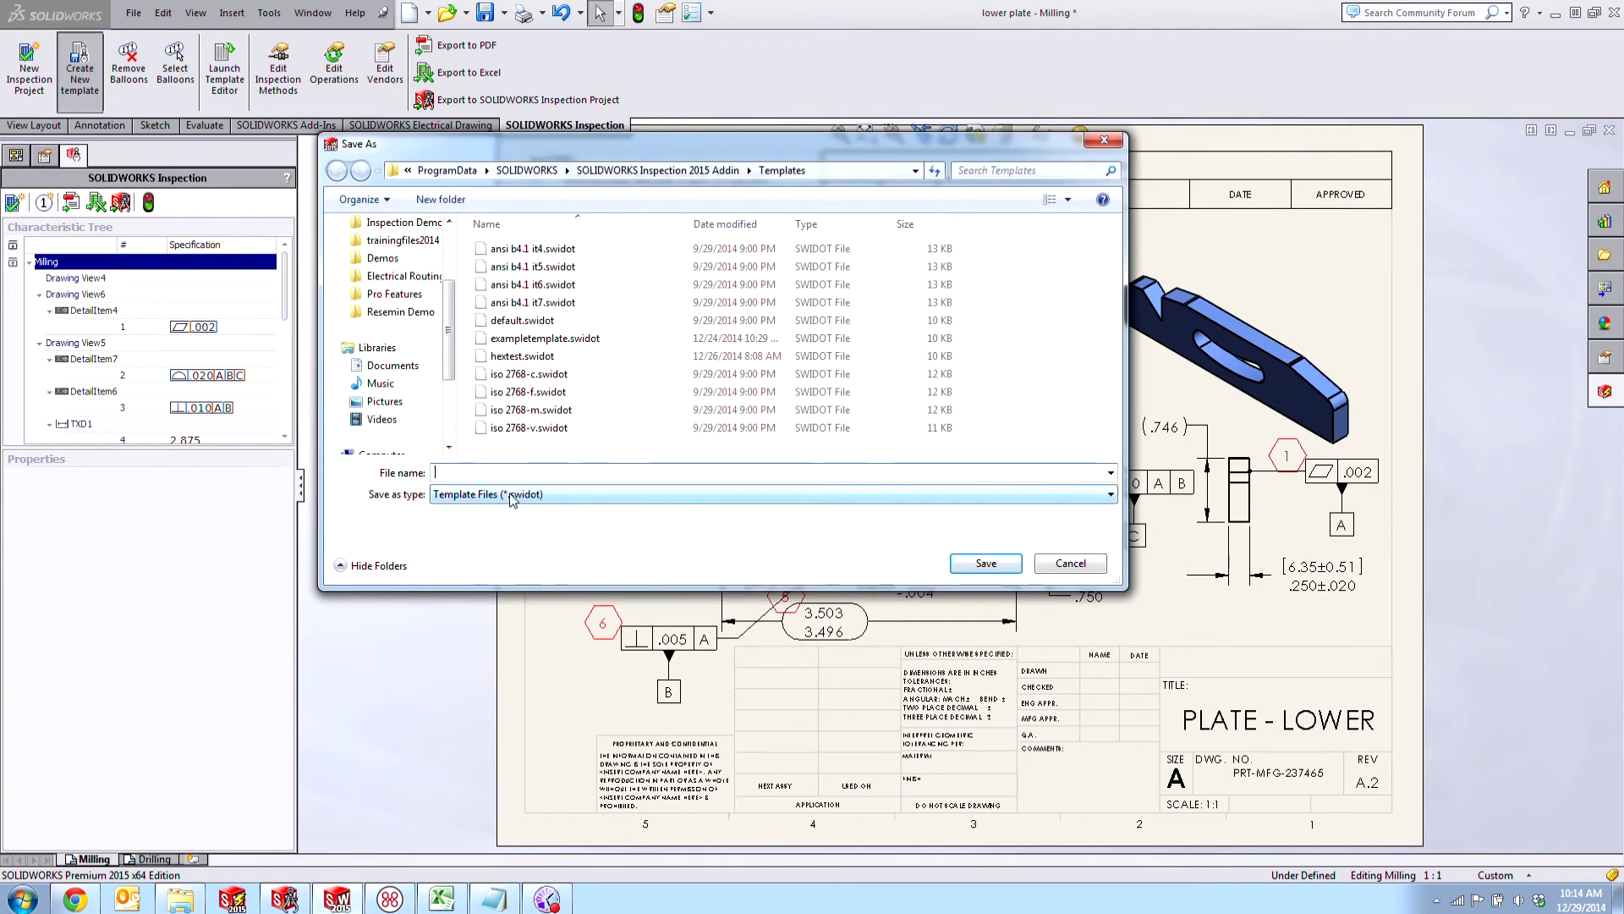
type("youtubeexample")
left_click(988, 563)
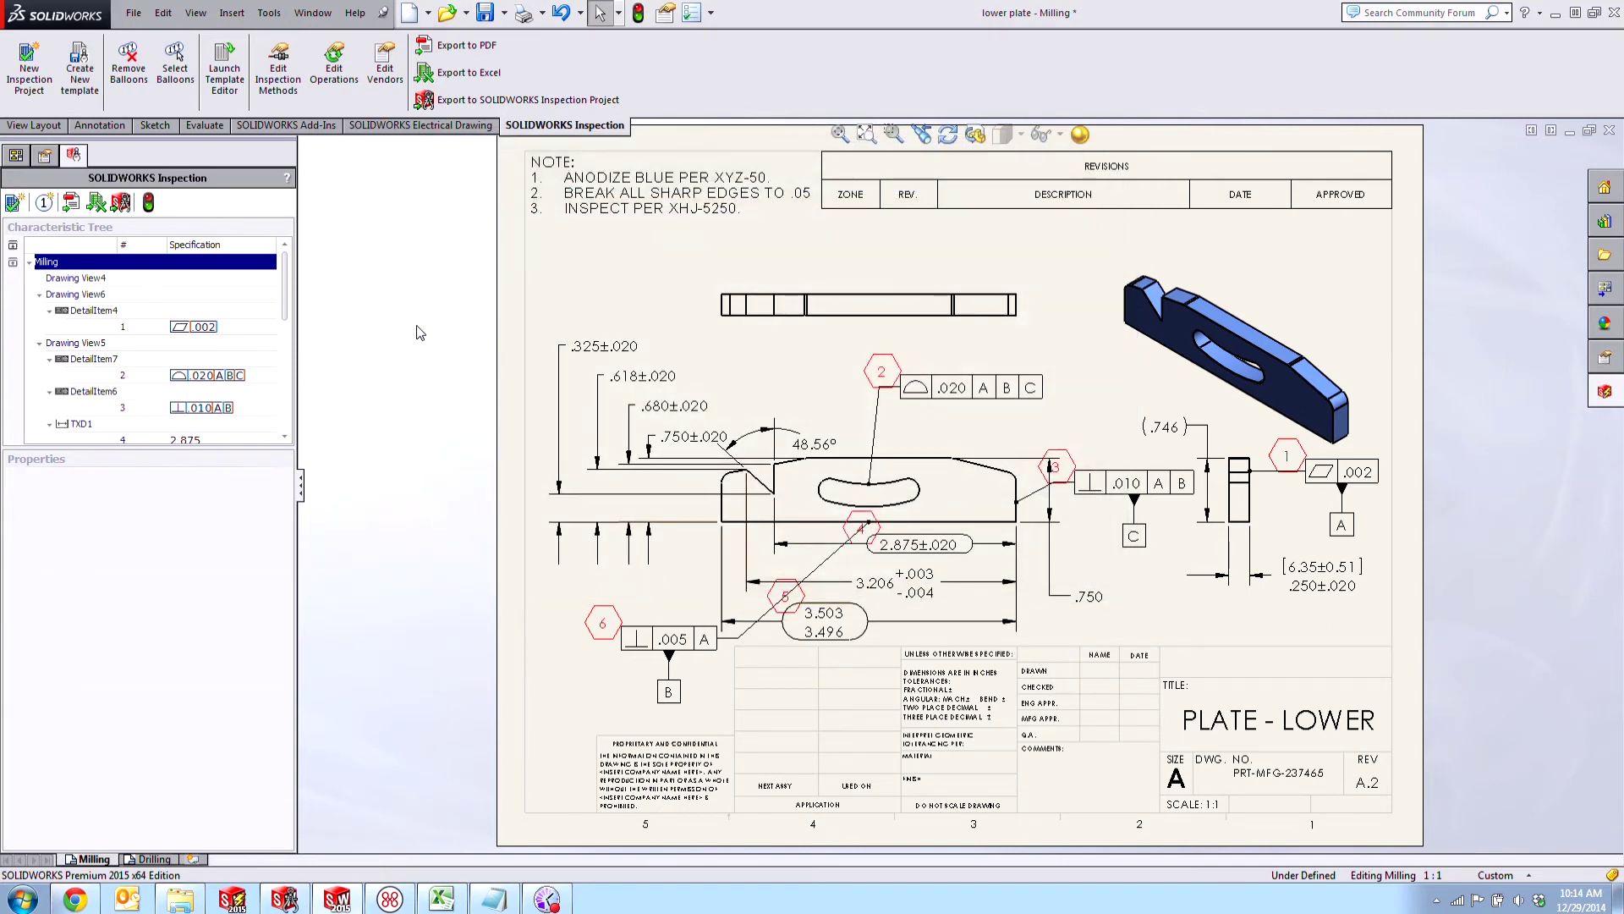
- Close the lower plate drawing without saving it and open the Idler Arm drawing
left_click(1609, 130)
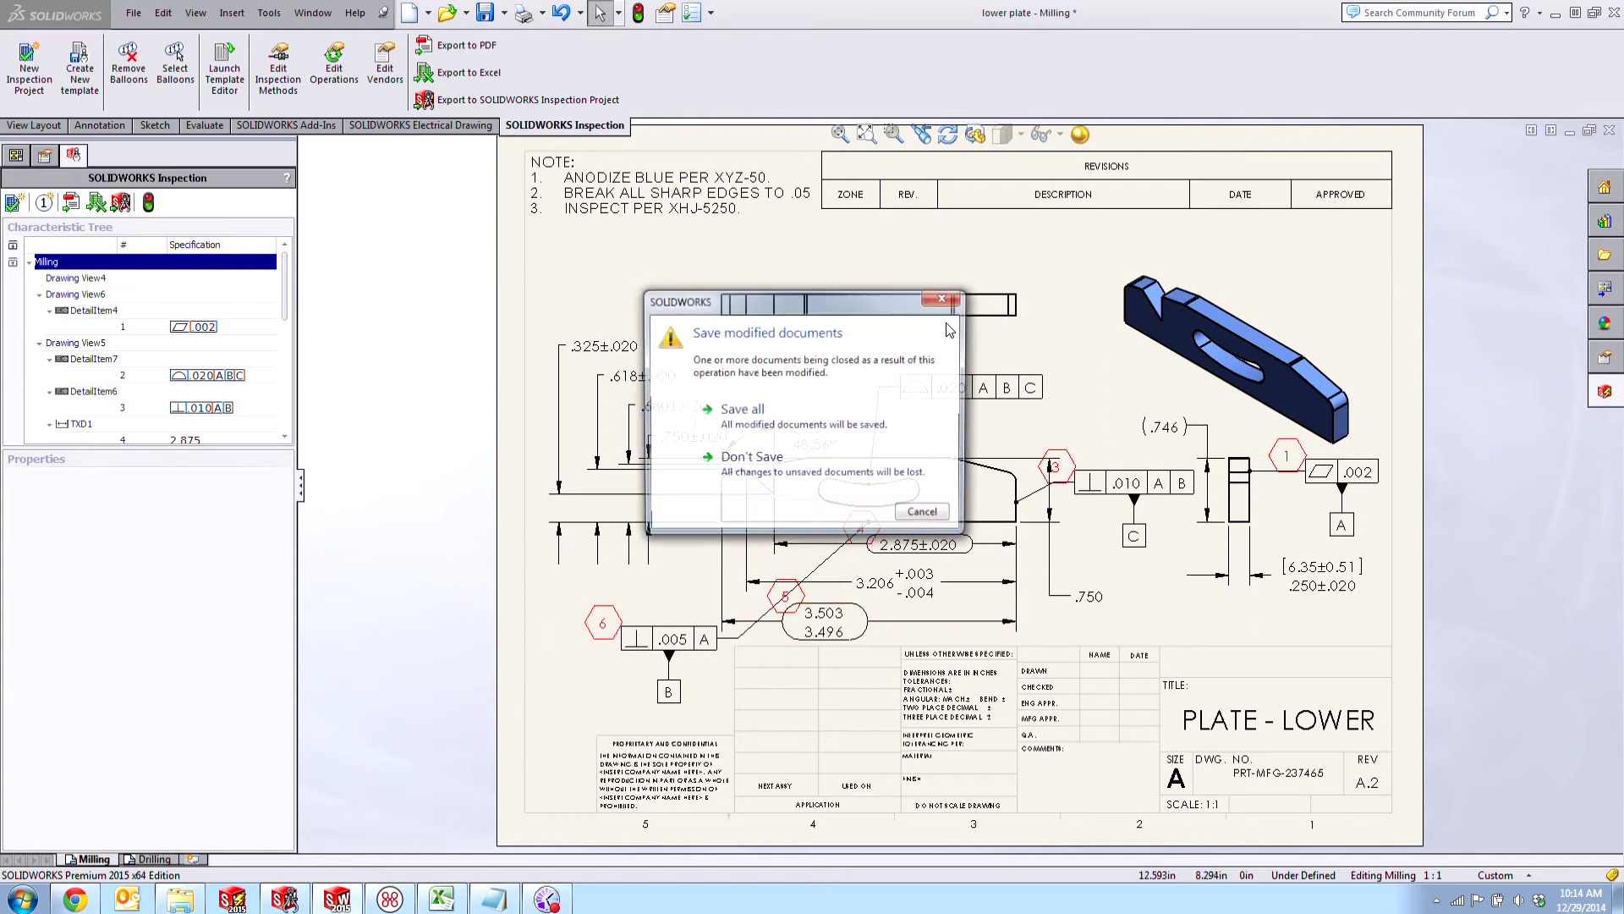
left_click(752, 457)
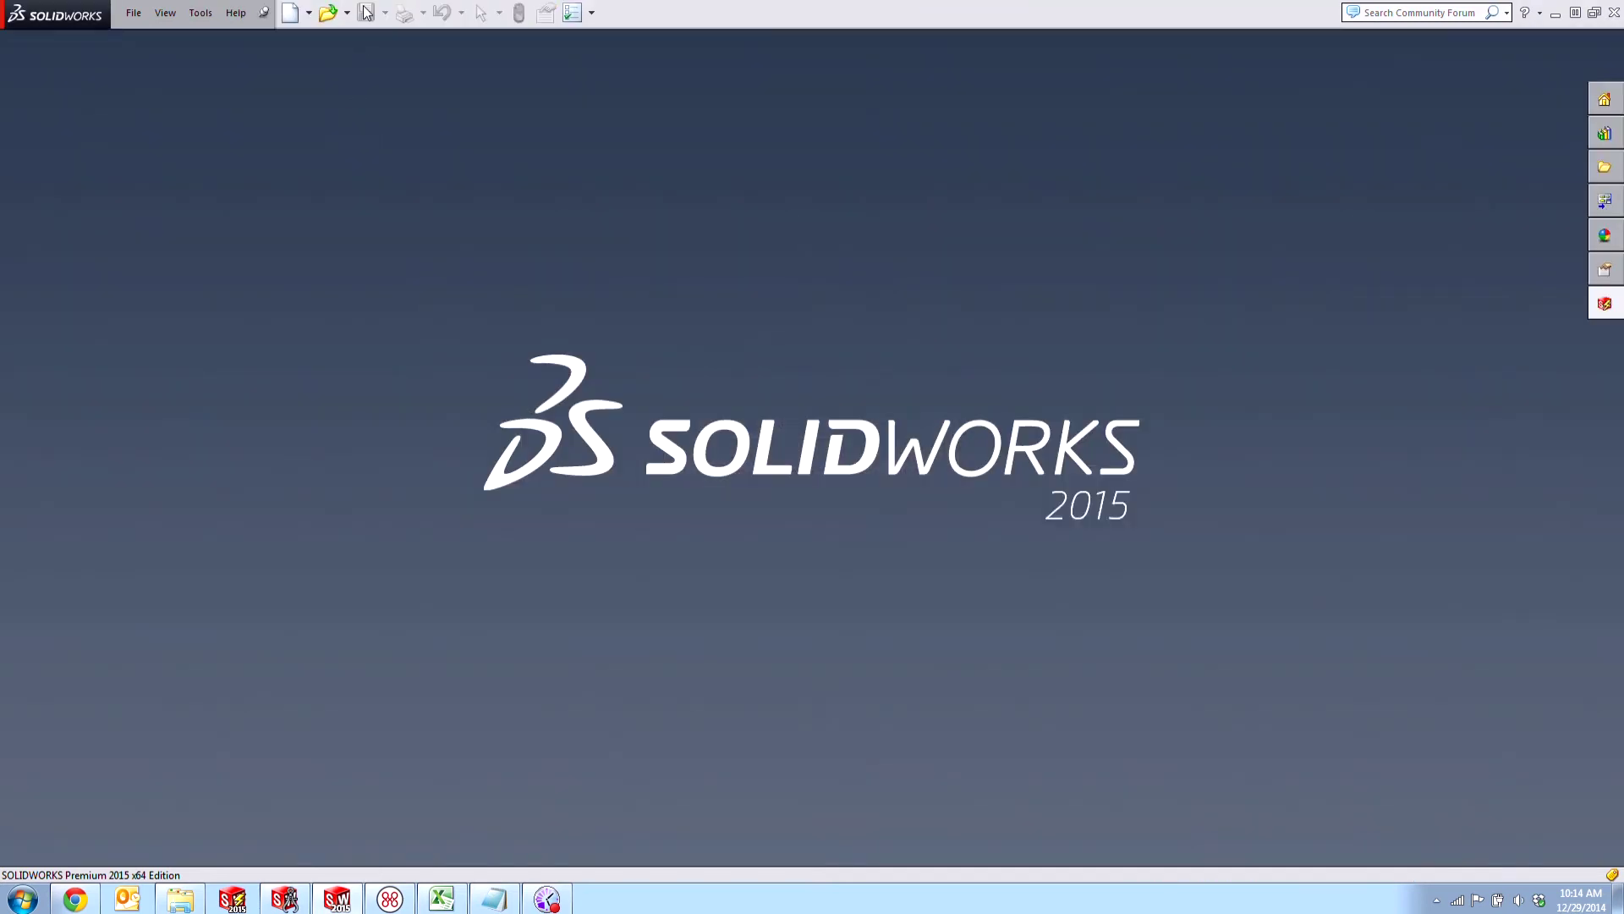
left_click(328, 13)
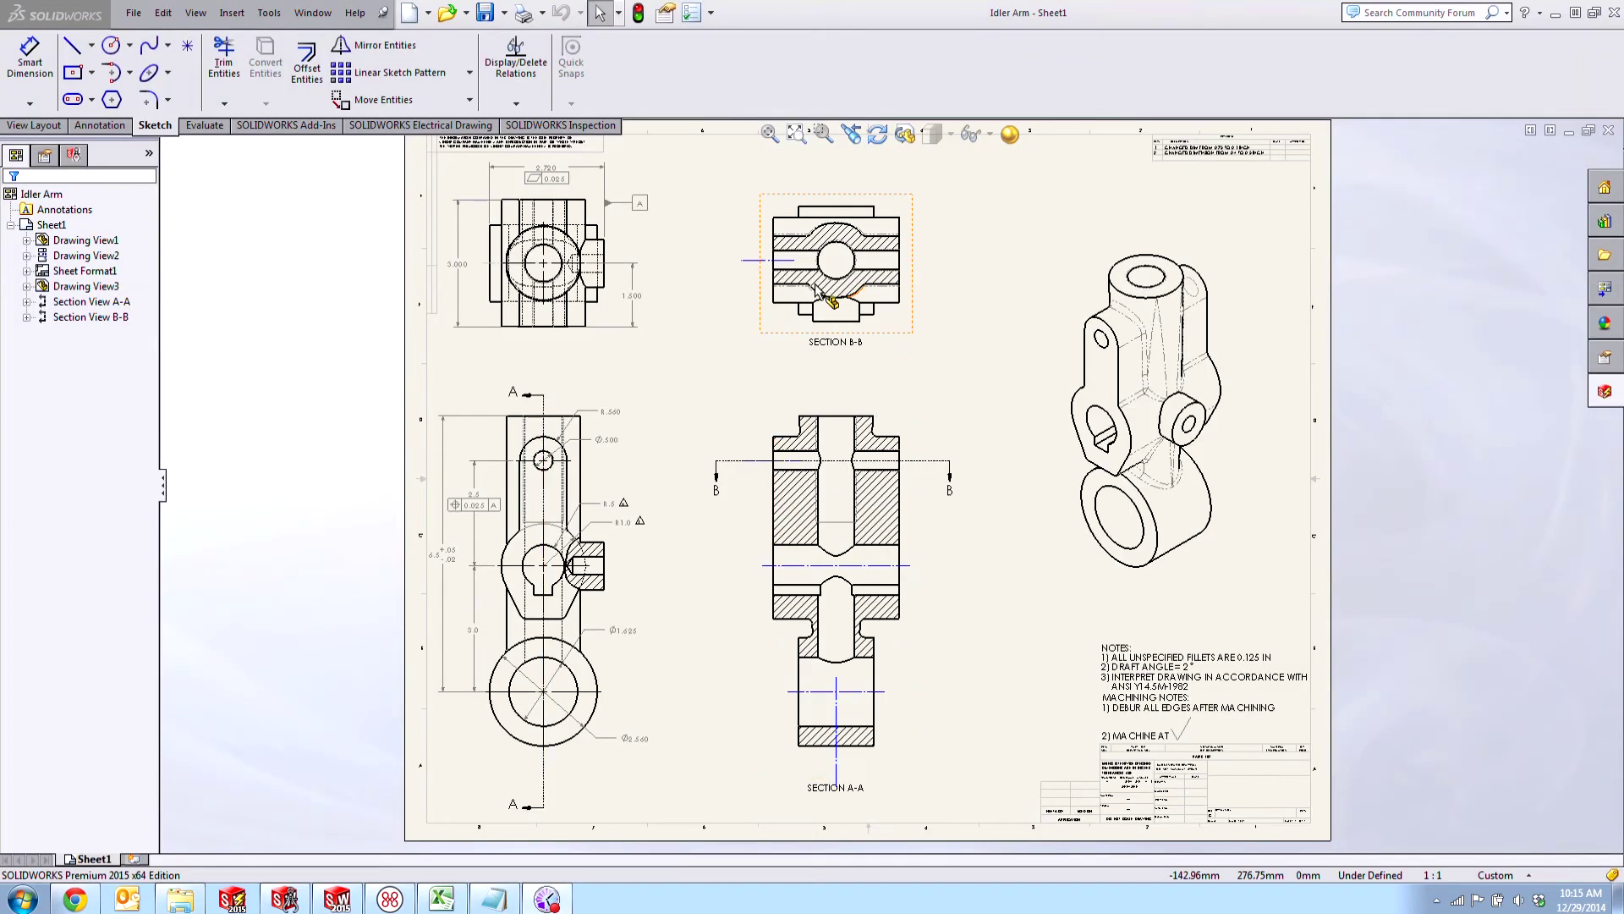
- Mark the front view's top radius, small hole diameter, large outer diameter and 6.5 height, plus the 3.000 and 2.720 dimensions above, as inspection dimensions
left_click(985, 359)
key("f")
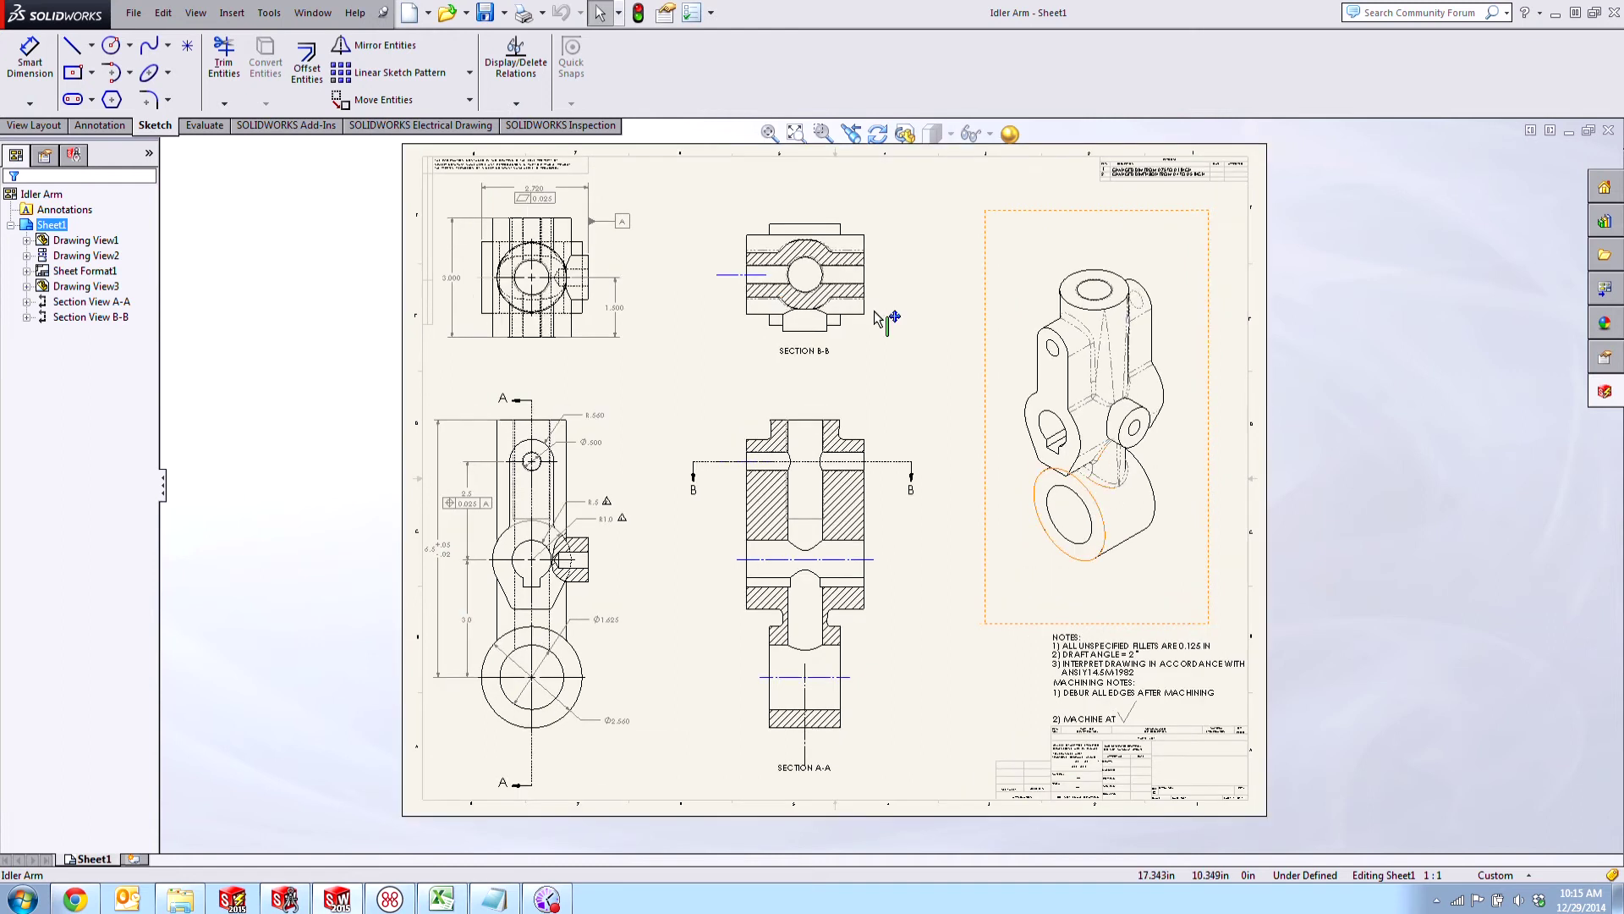
scroll(1083, 508, "down", 1)
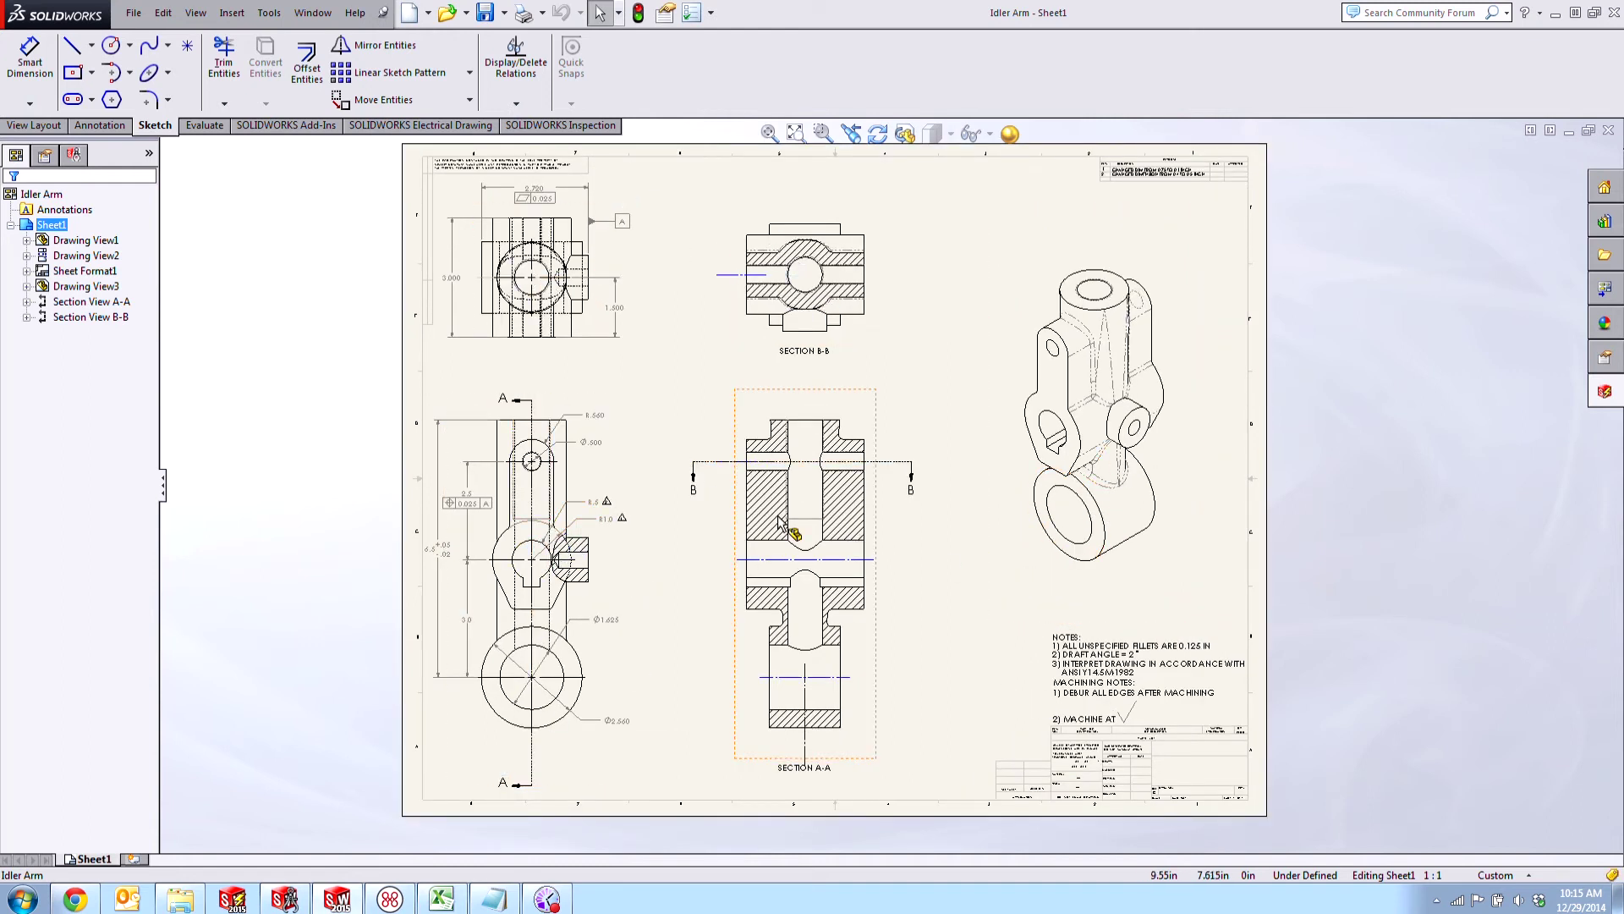
scroll(664, 541, "down", 1)
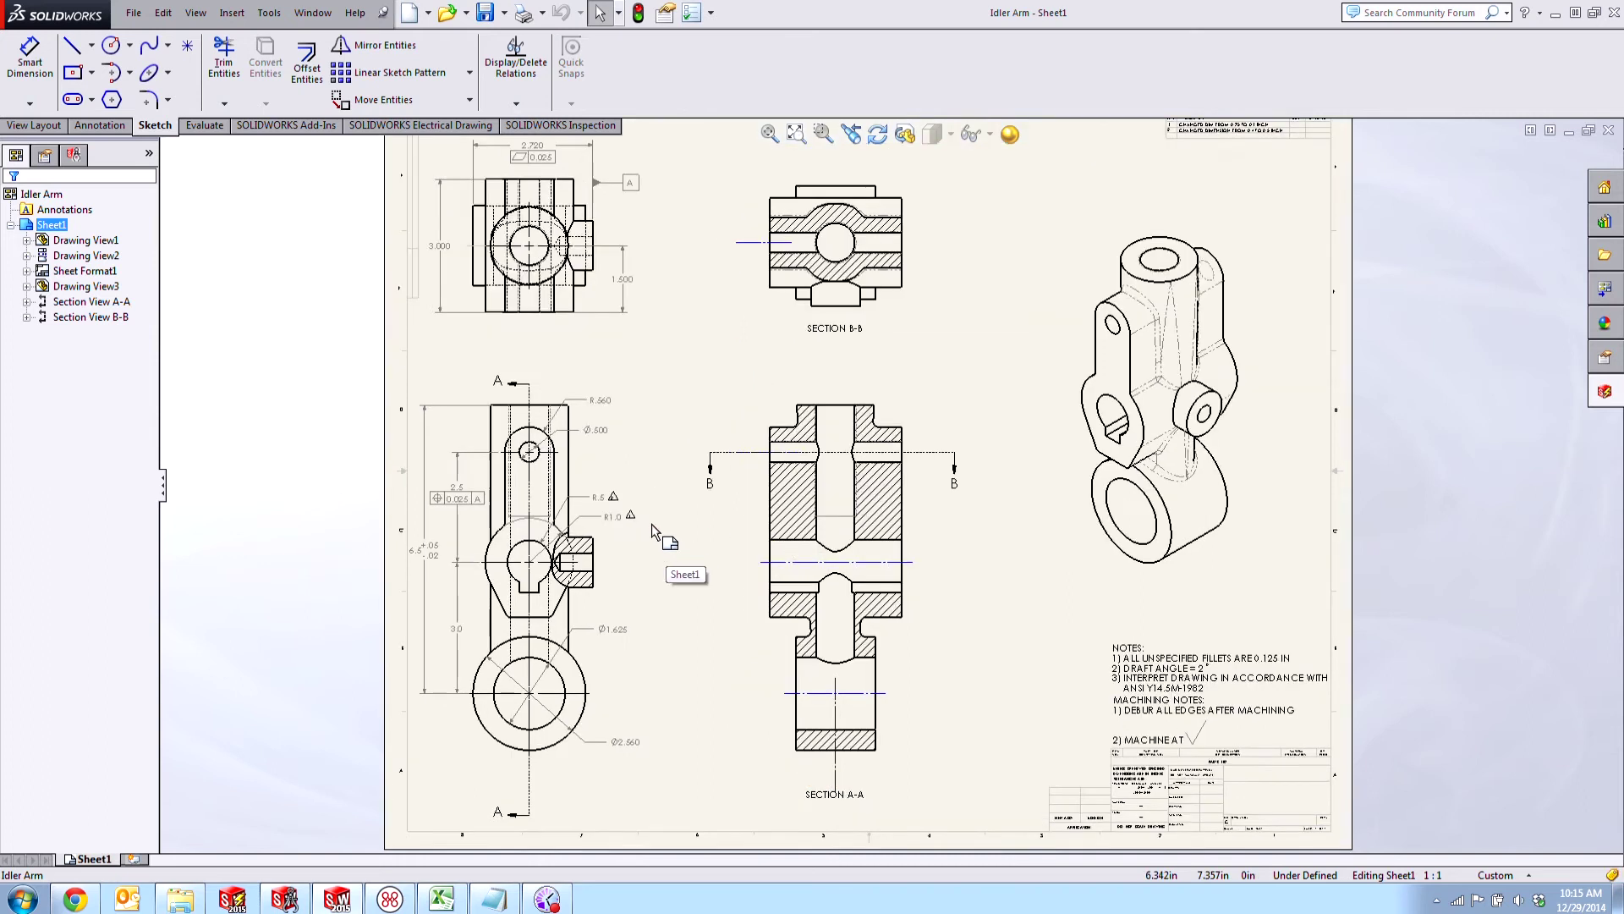
left_click(601, 435)
left_click(623, 747, "ctrl")
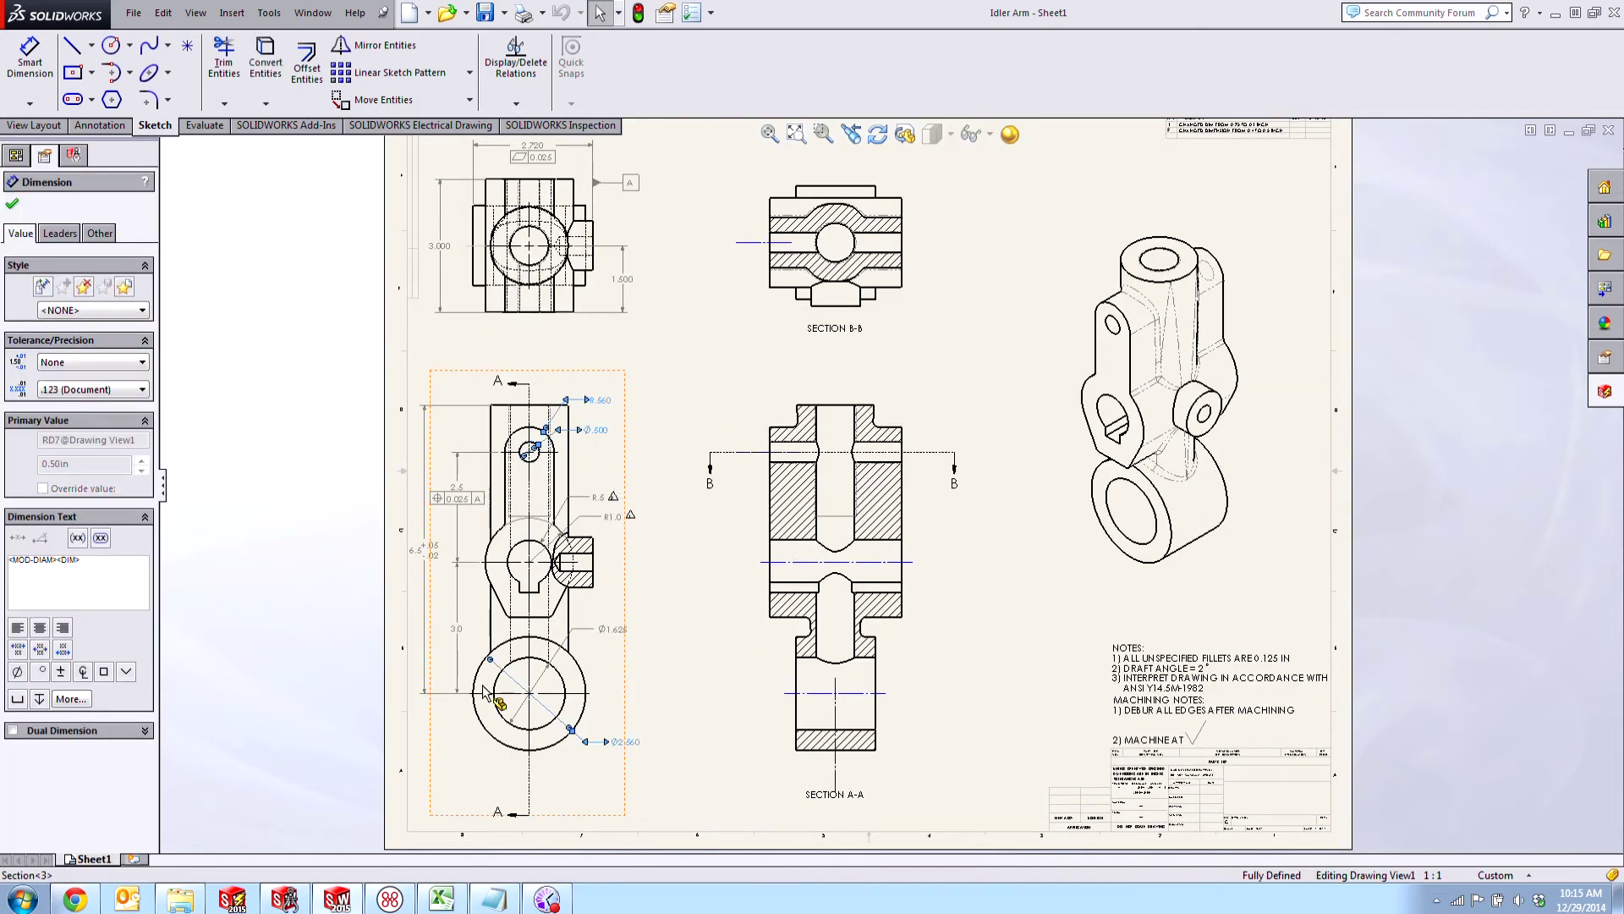
left_click(419, 554, "ctrl")
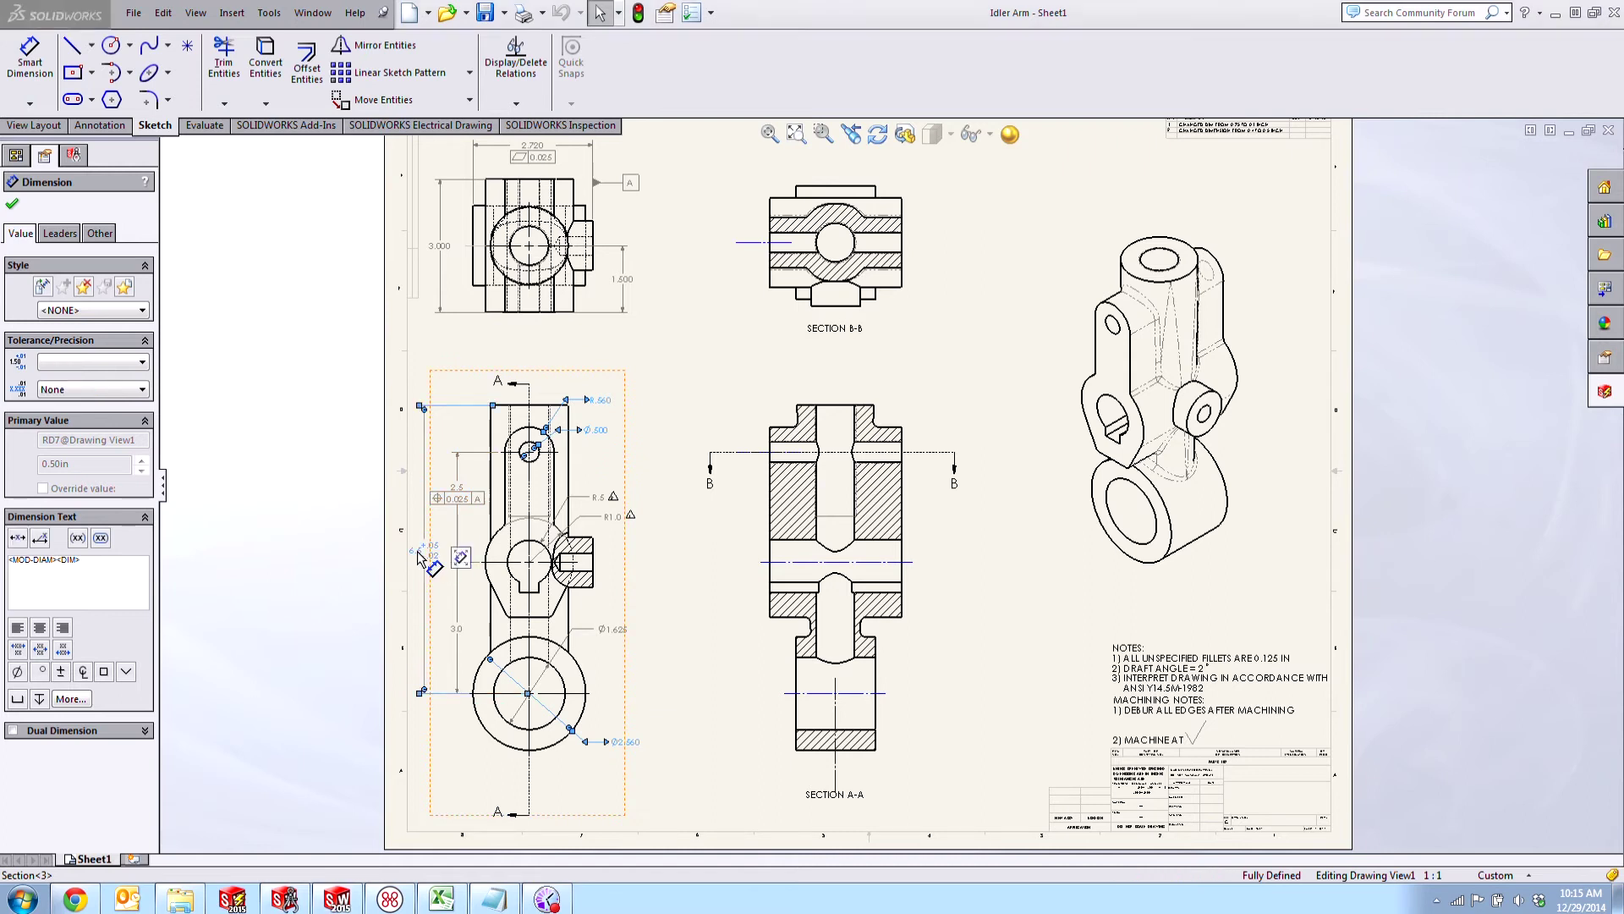
left_click(444, 247, "ctrl")
left_click(536, 145, "ctrl")
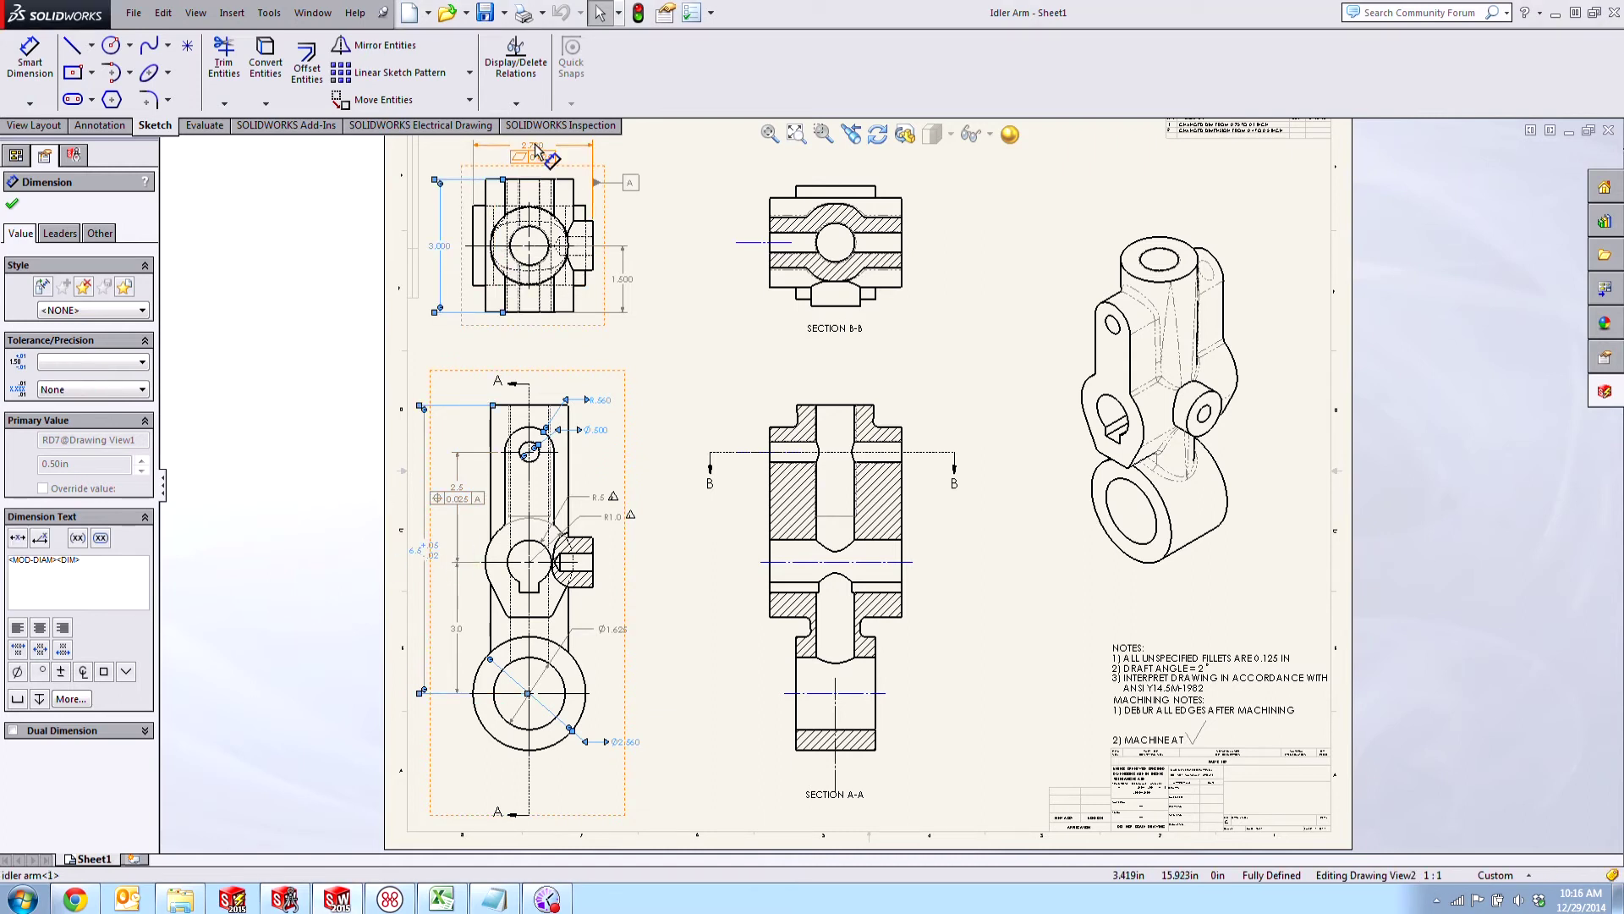
left_click(105, 548)
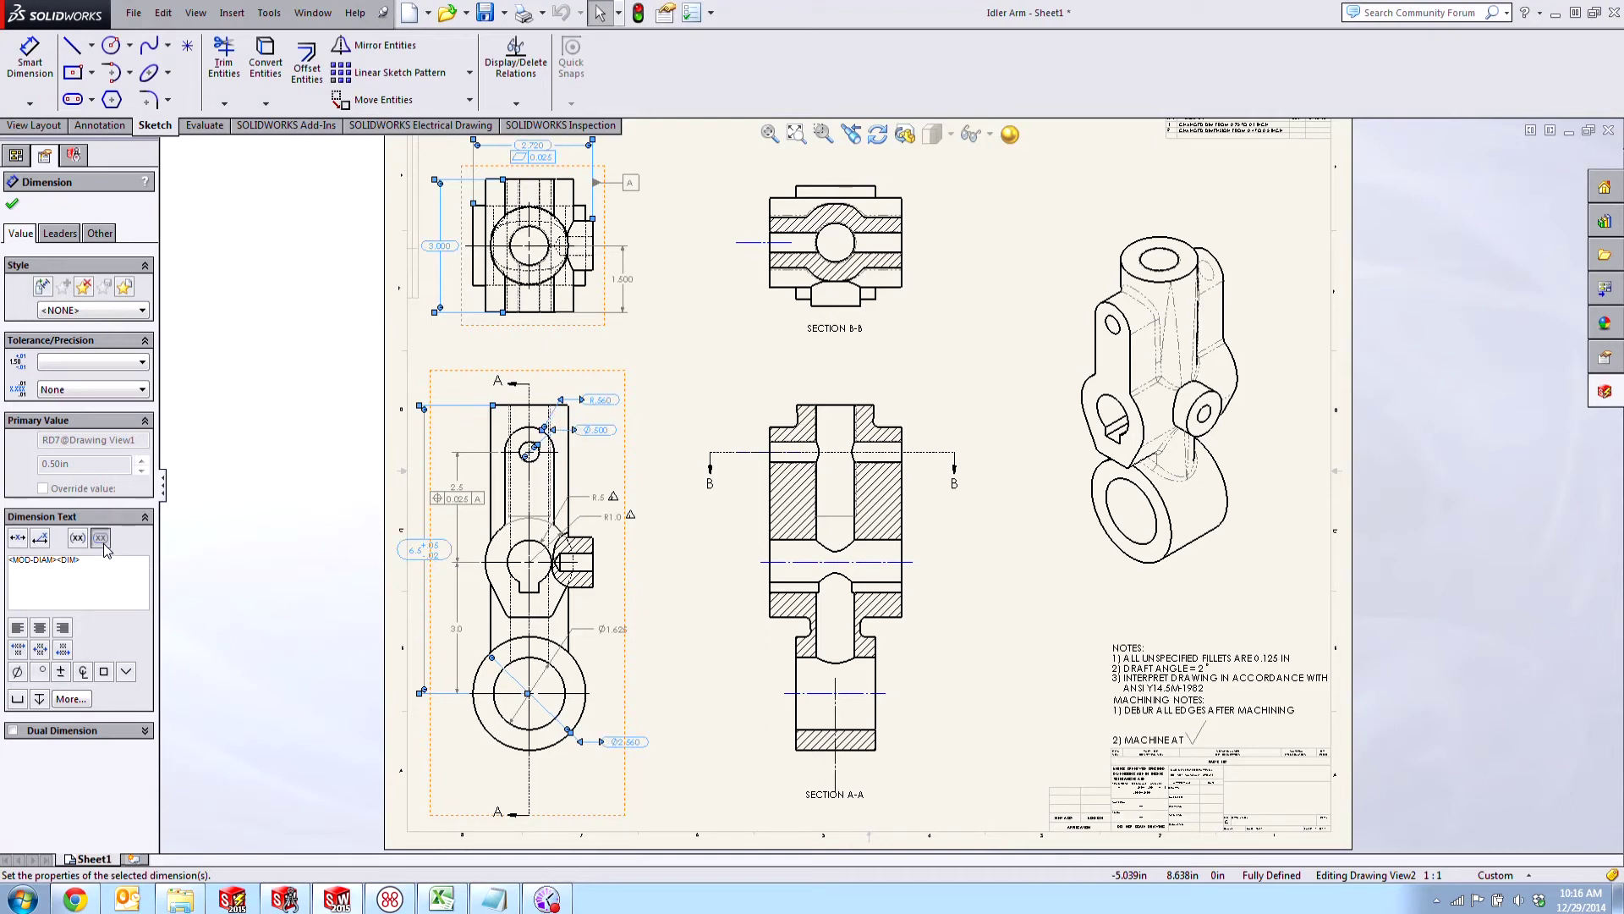
left_click(709, 679)
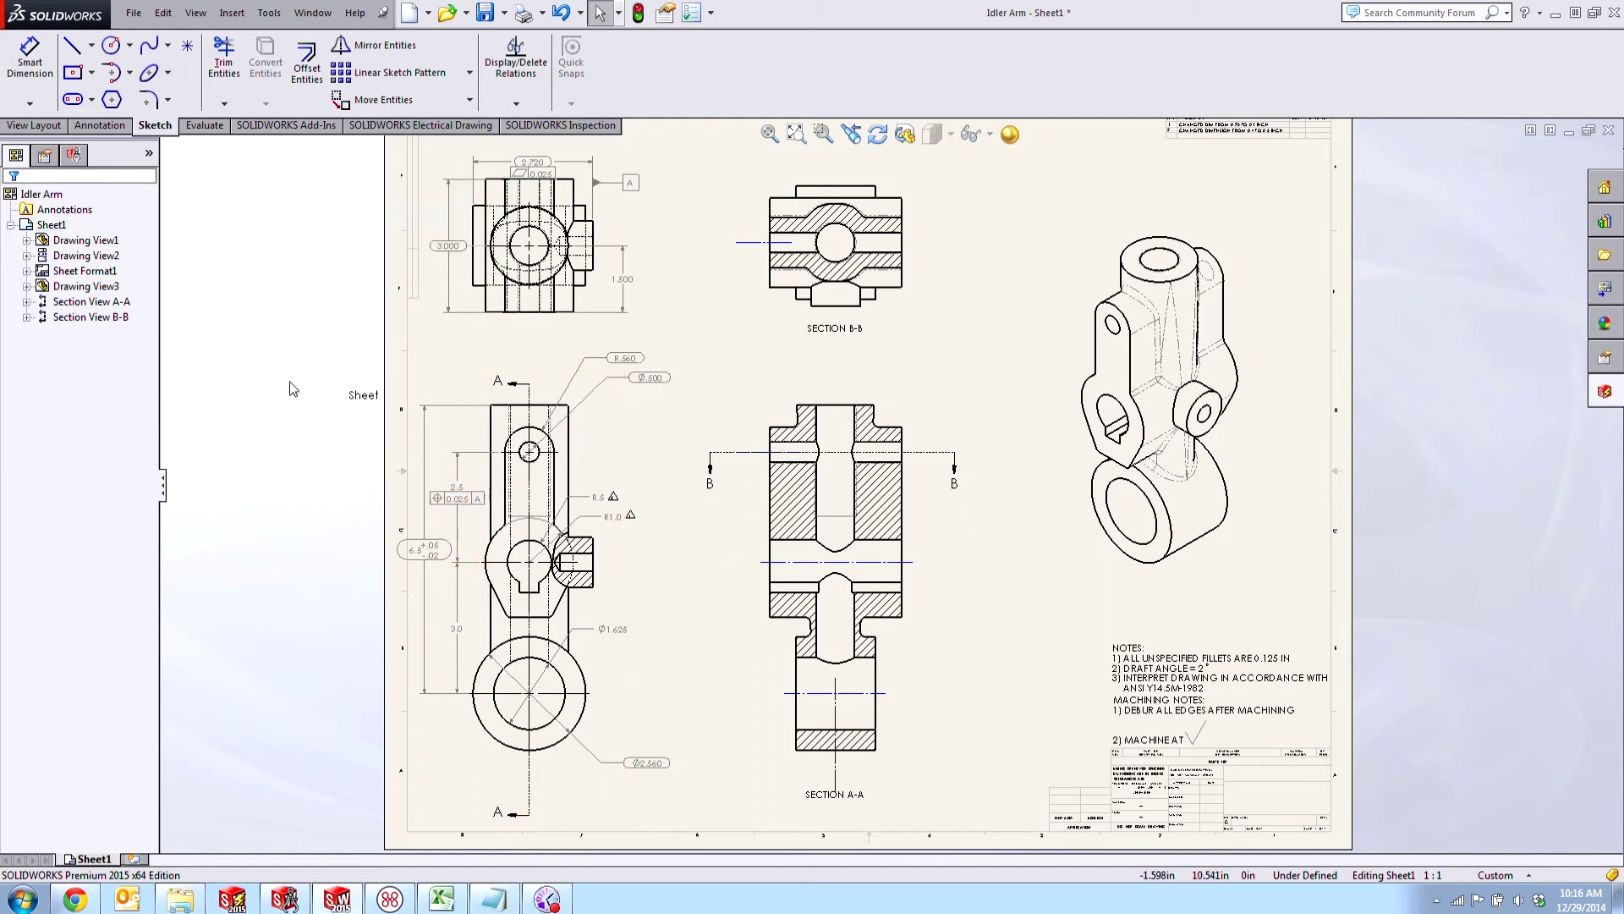
- Start a new inspection project on the Idler Arm drawing with youtubeexample.swidot as the active project template
left_click(74, 155)
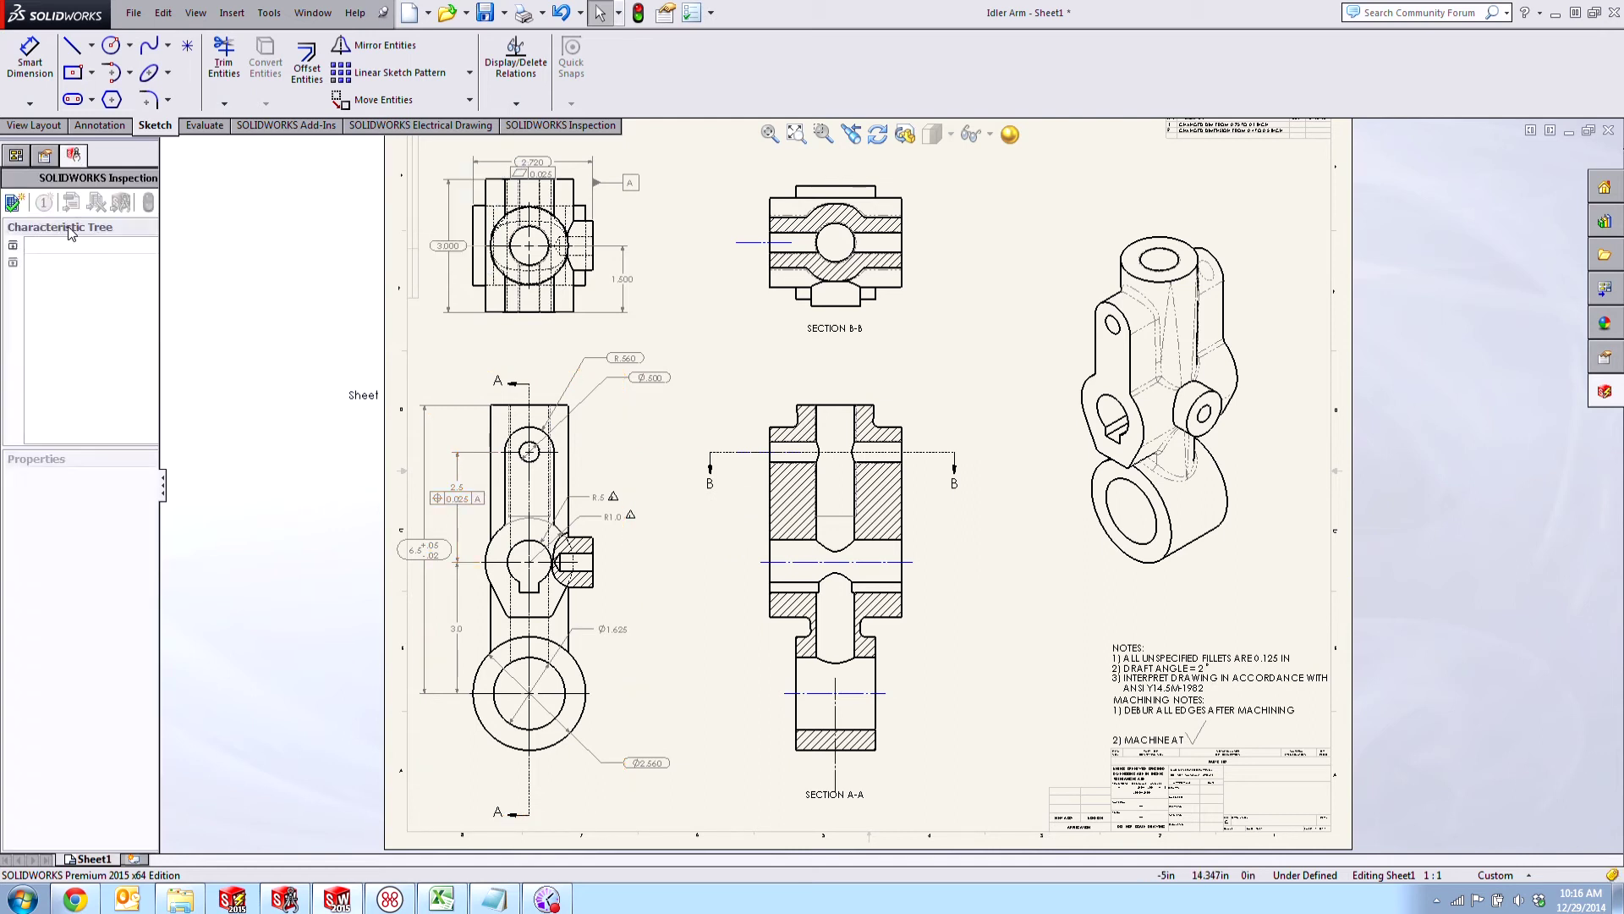
left_click(13, 207)
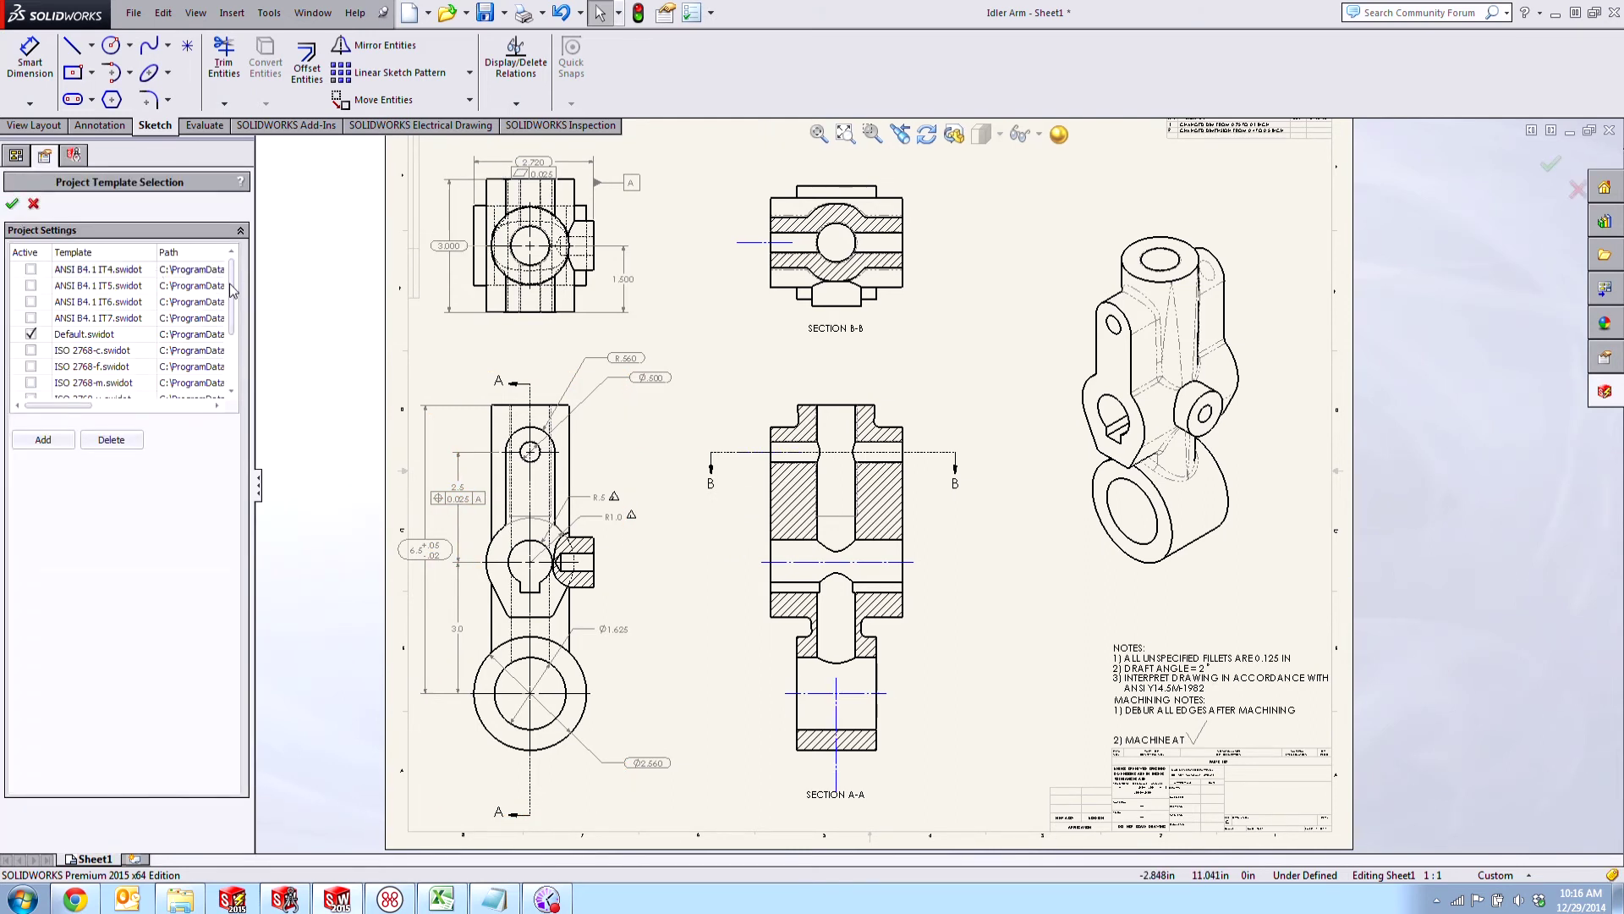
scroll(234, 290, "down", 2)
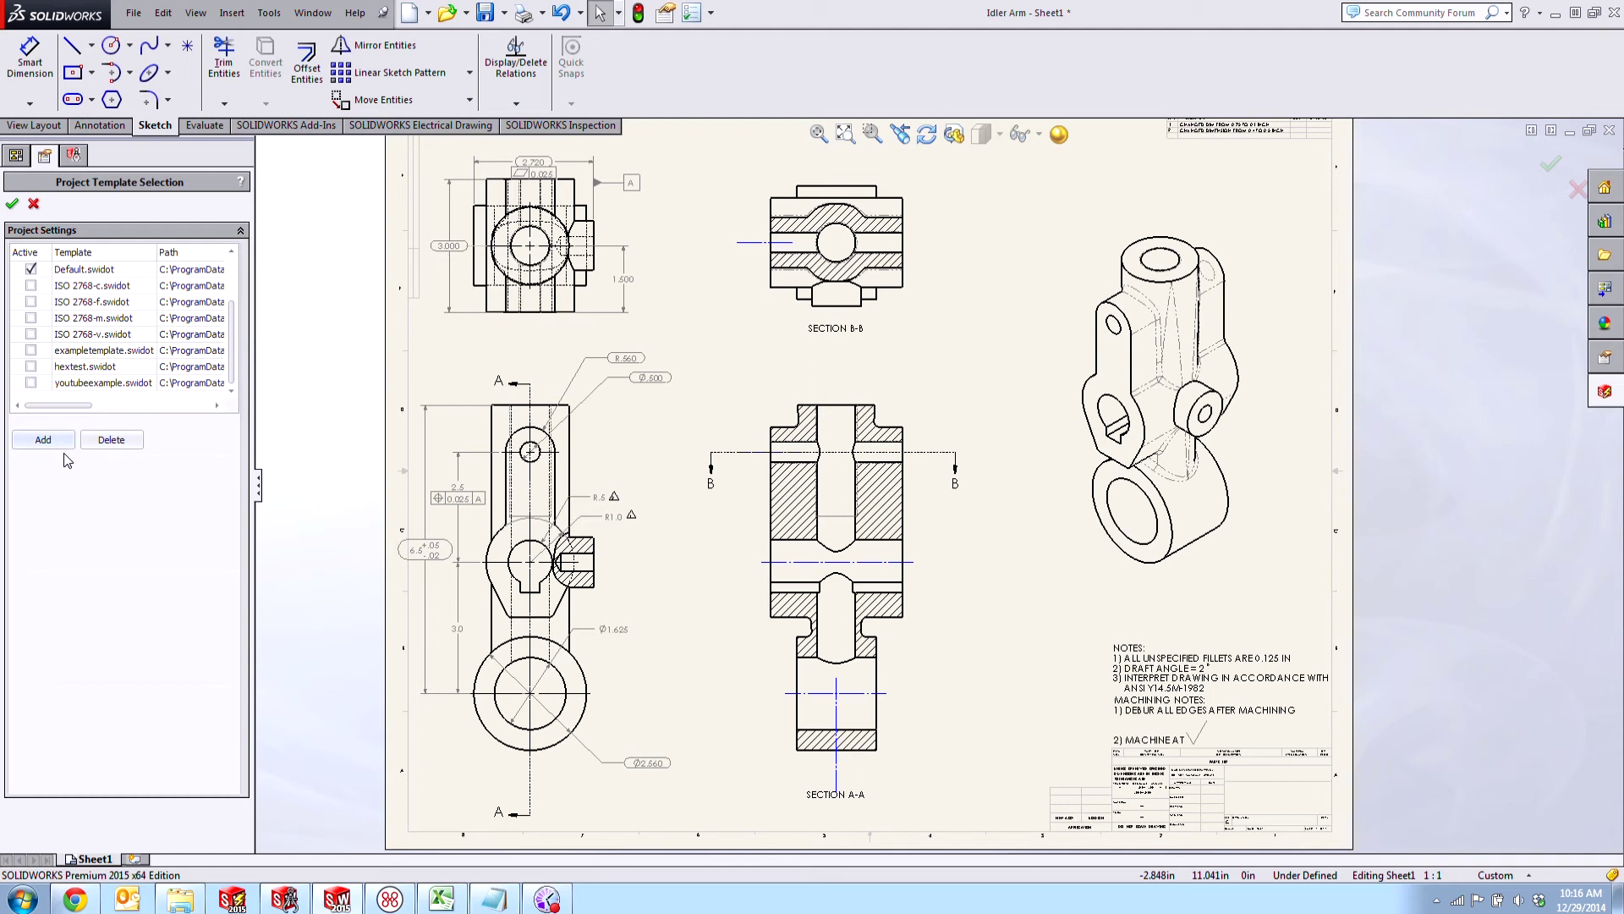
left_click(34, 383)
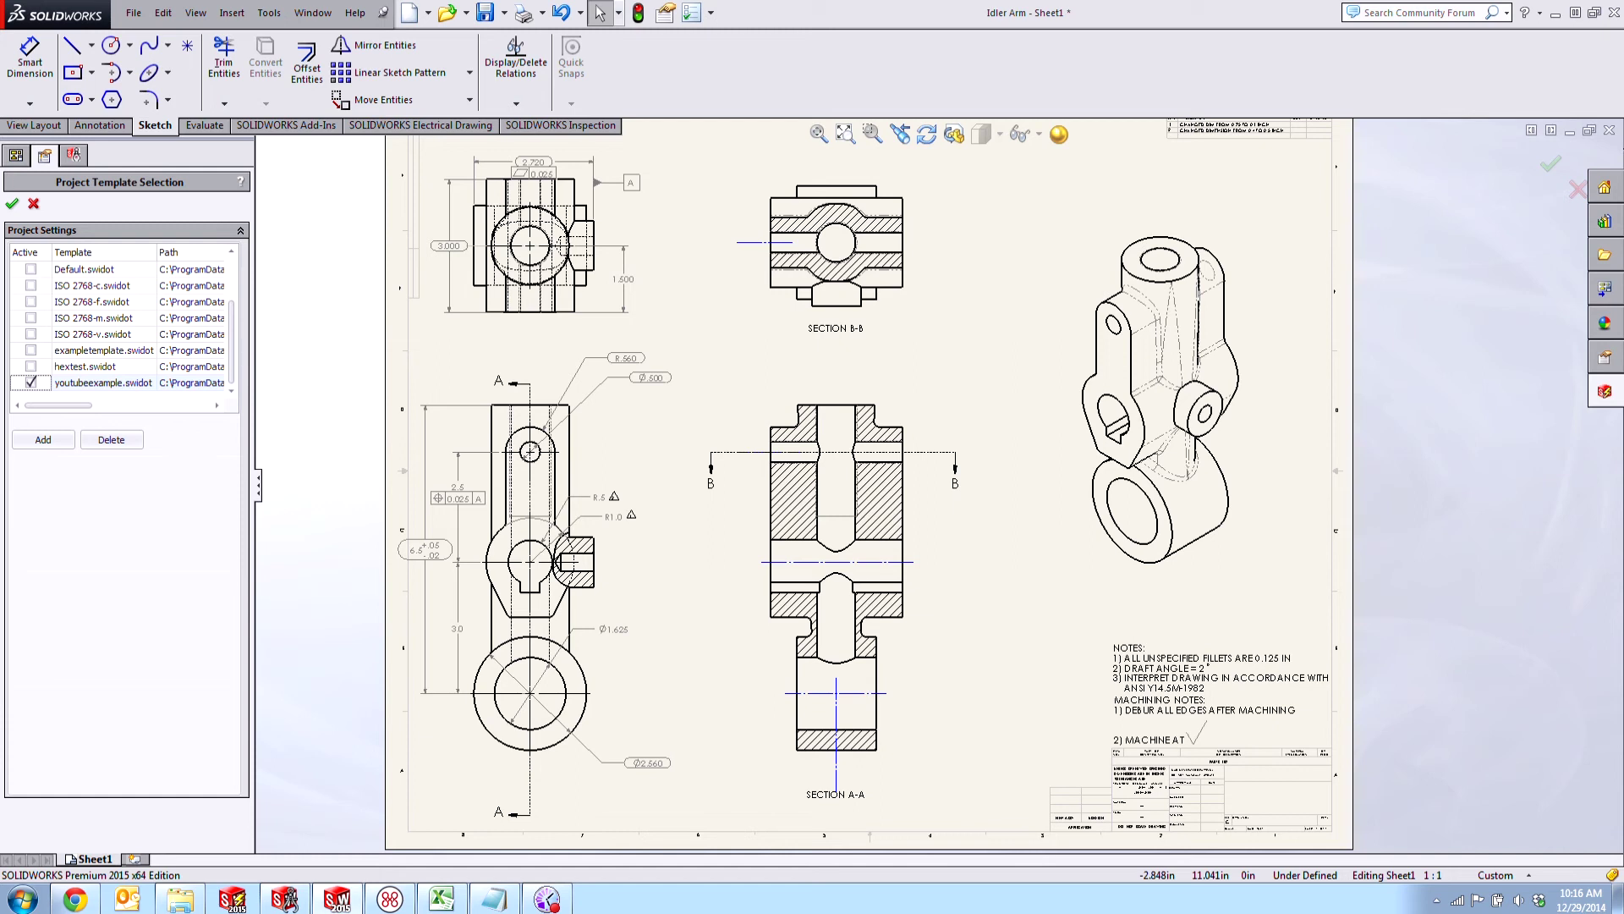
left_click(11, 203)
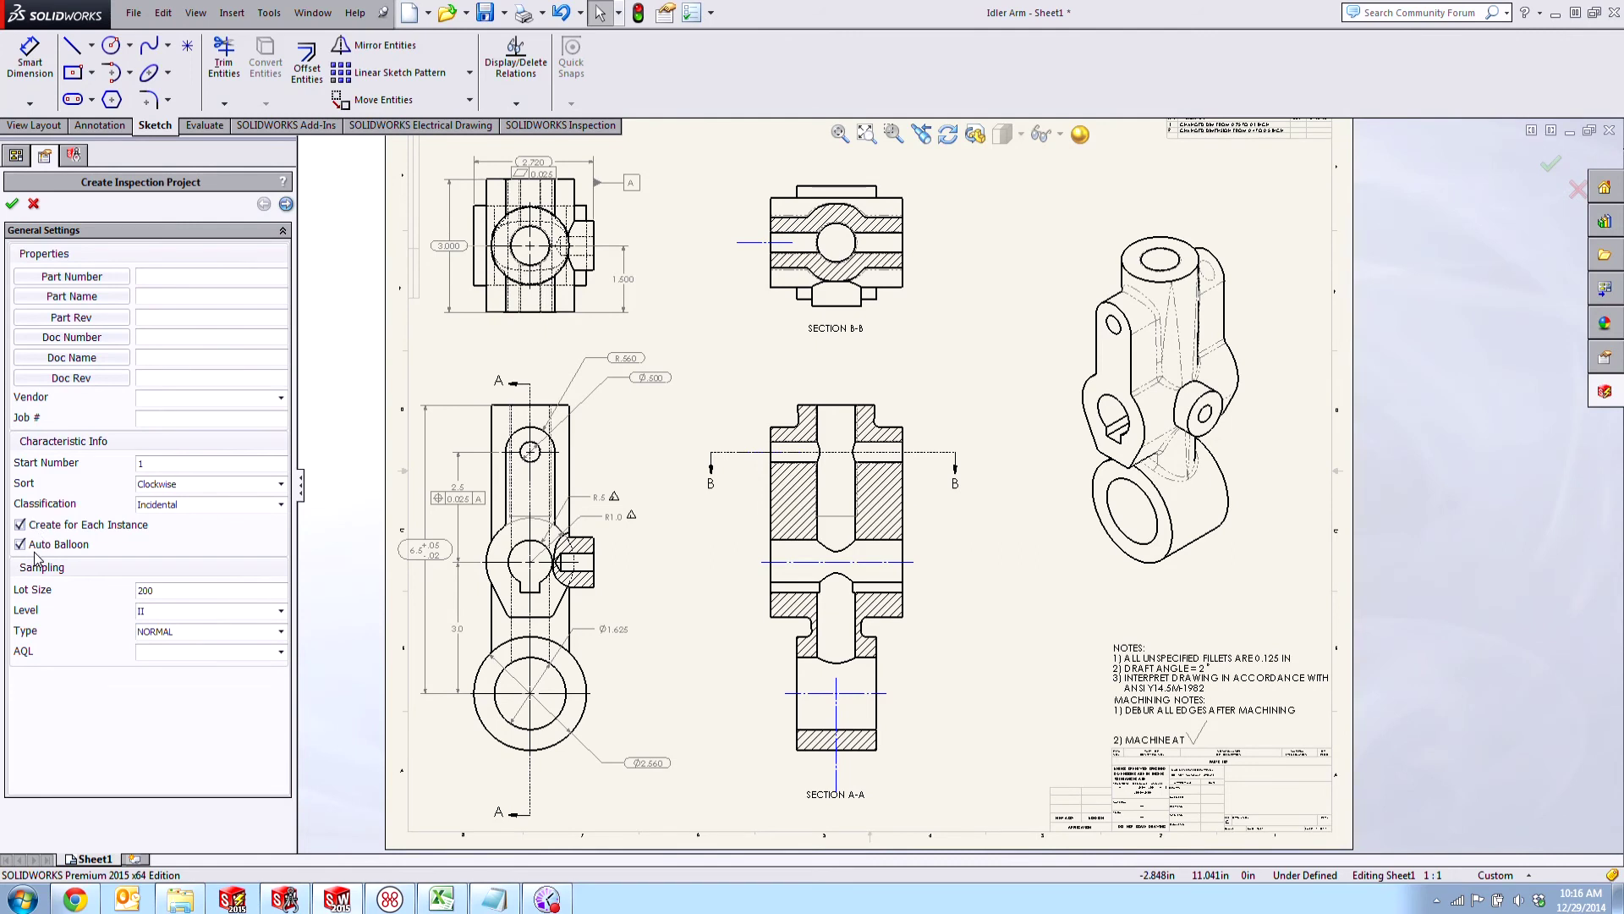
- Go through the template's extraction and tolerance settings and create the inspection project with them
left_click(286, 204)
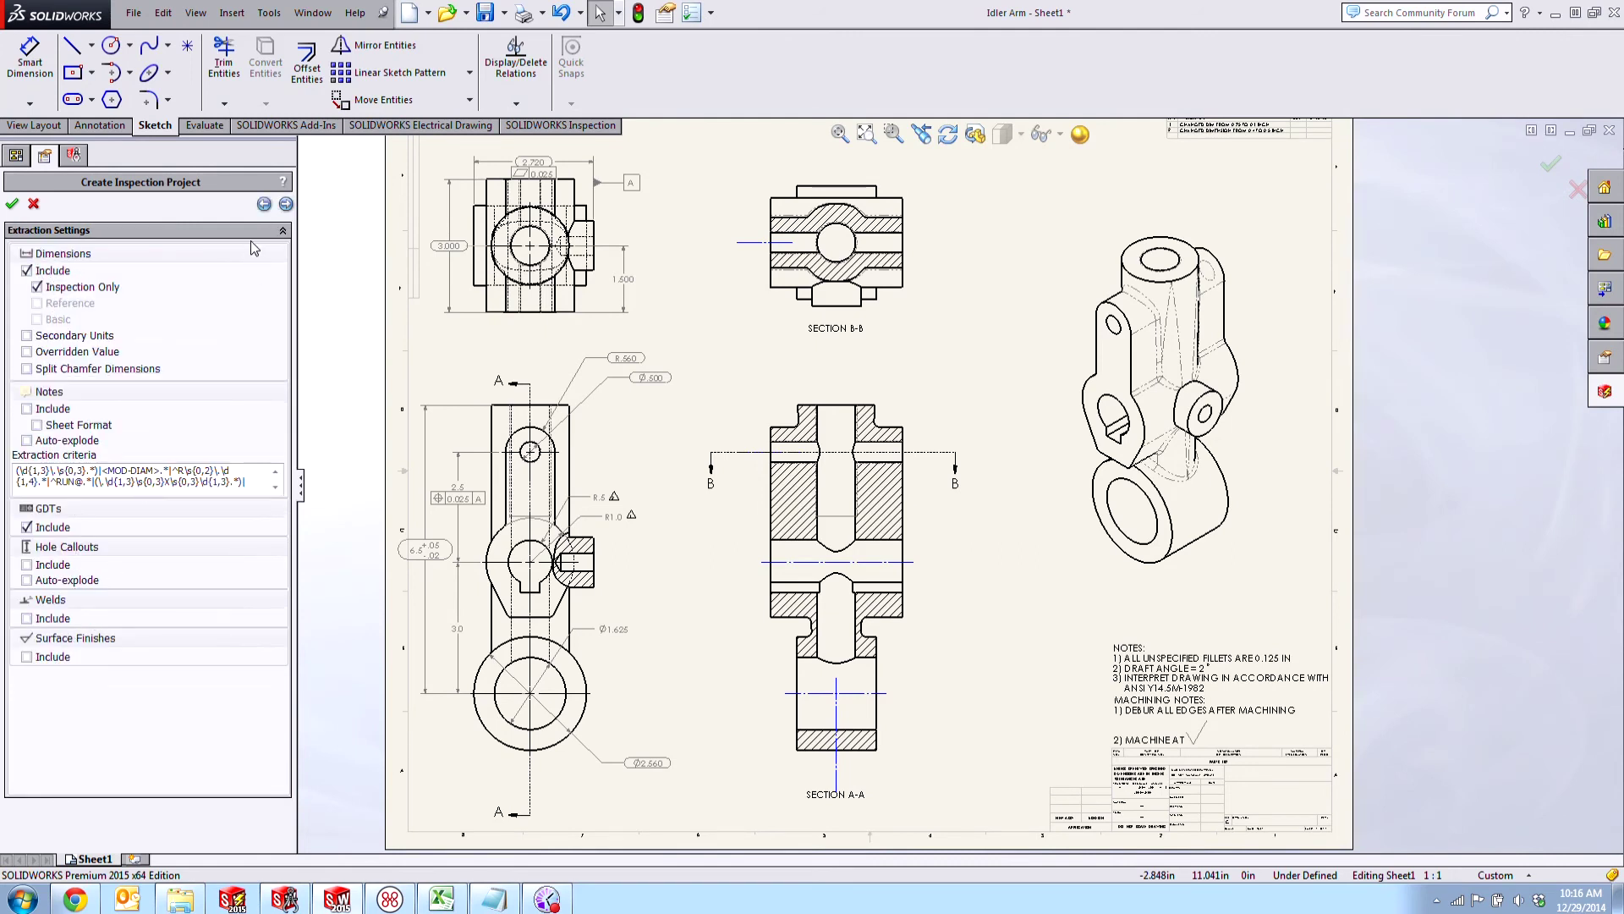
left_click(287, 205)
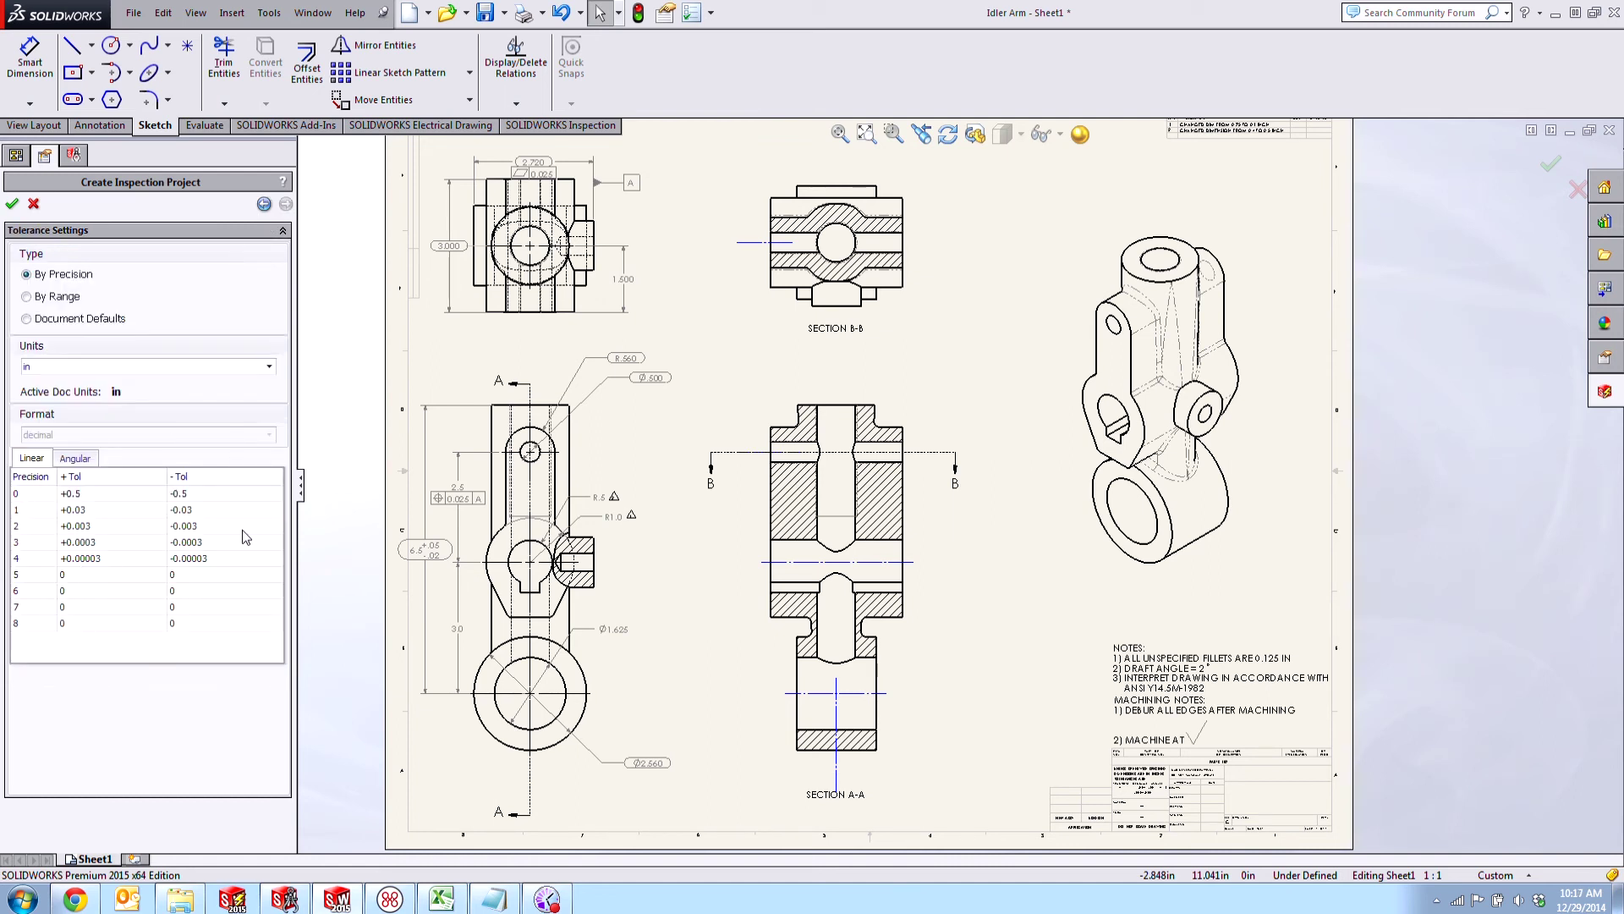
left_click(13, 204)
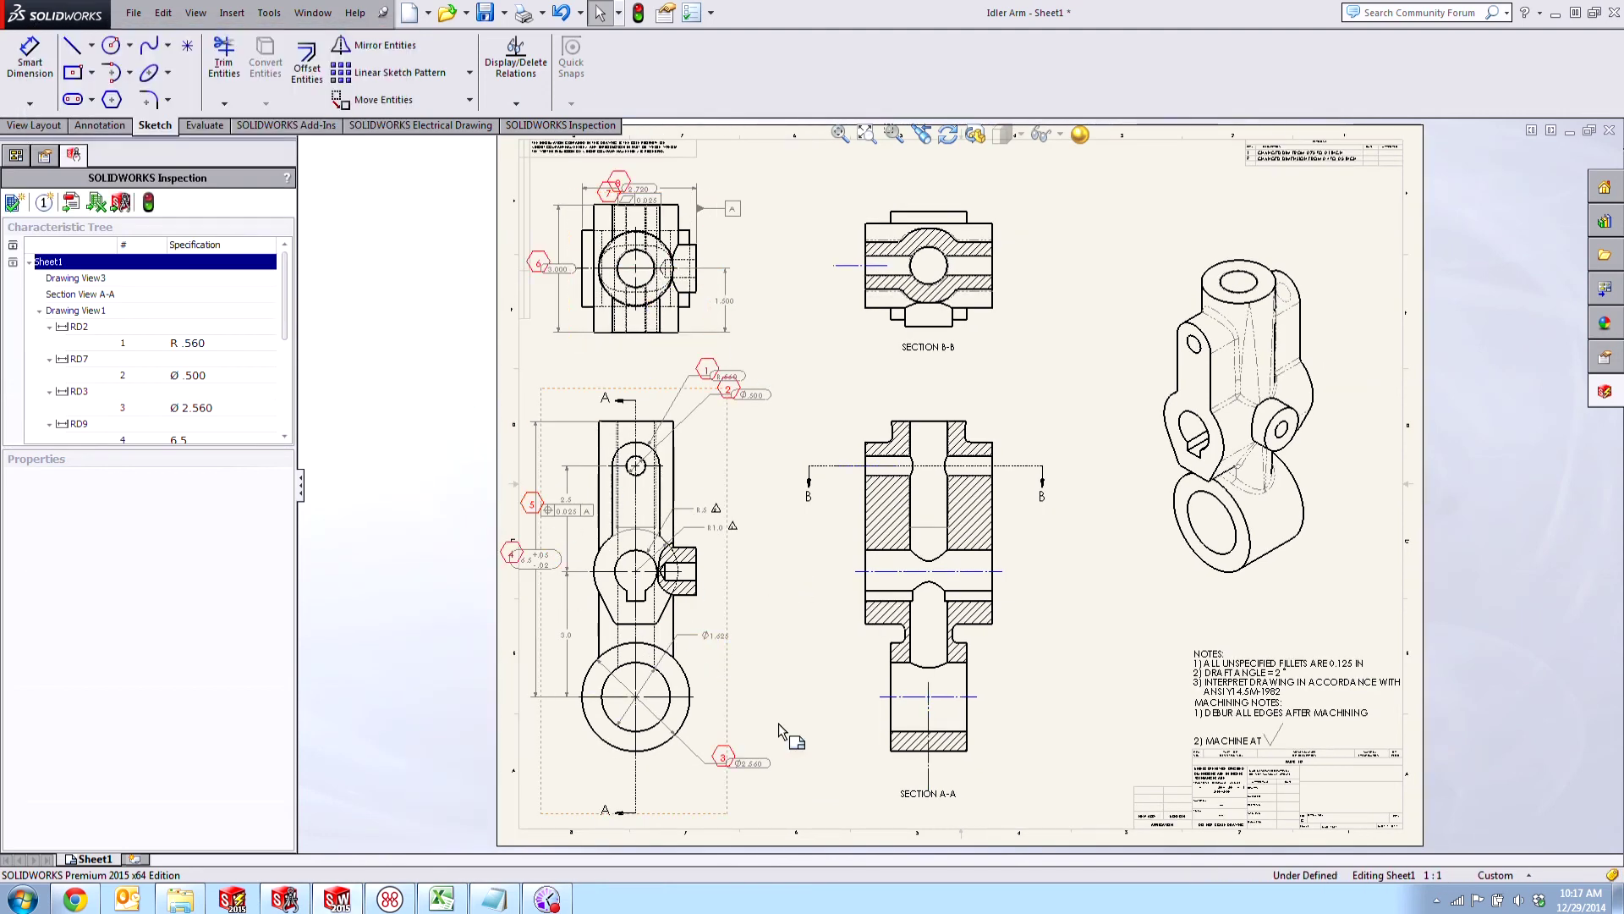
- Examine the inspection balloons on the front view and the view above it, checking their shape, numbering and the dimensions they mark
scroll(761, 736, "down", 3)
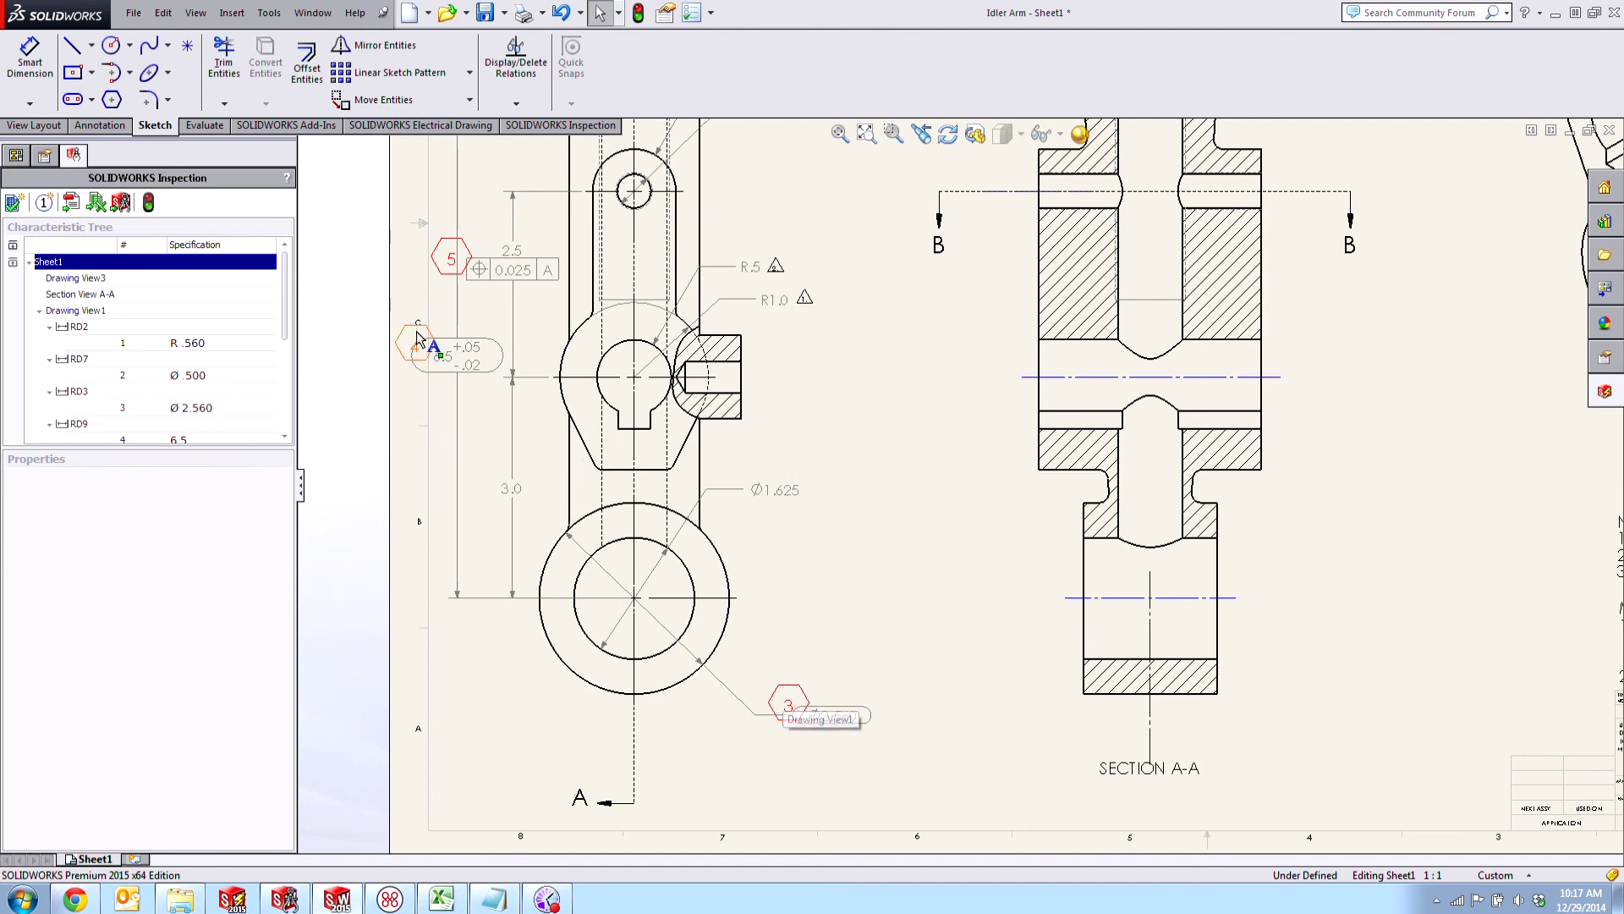
scroll(846, 238, "up", 4)
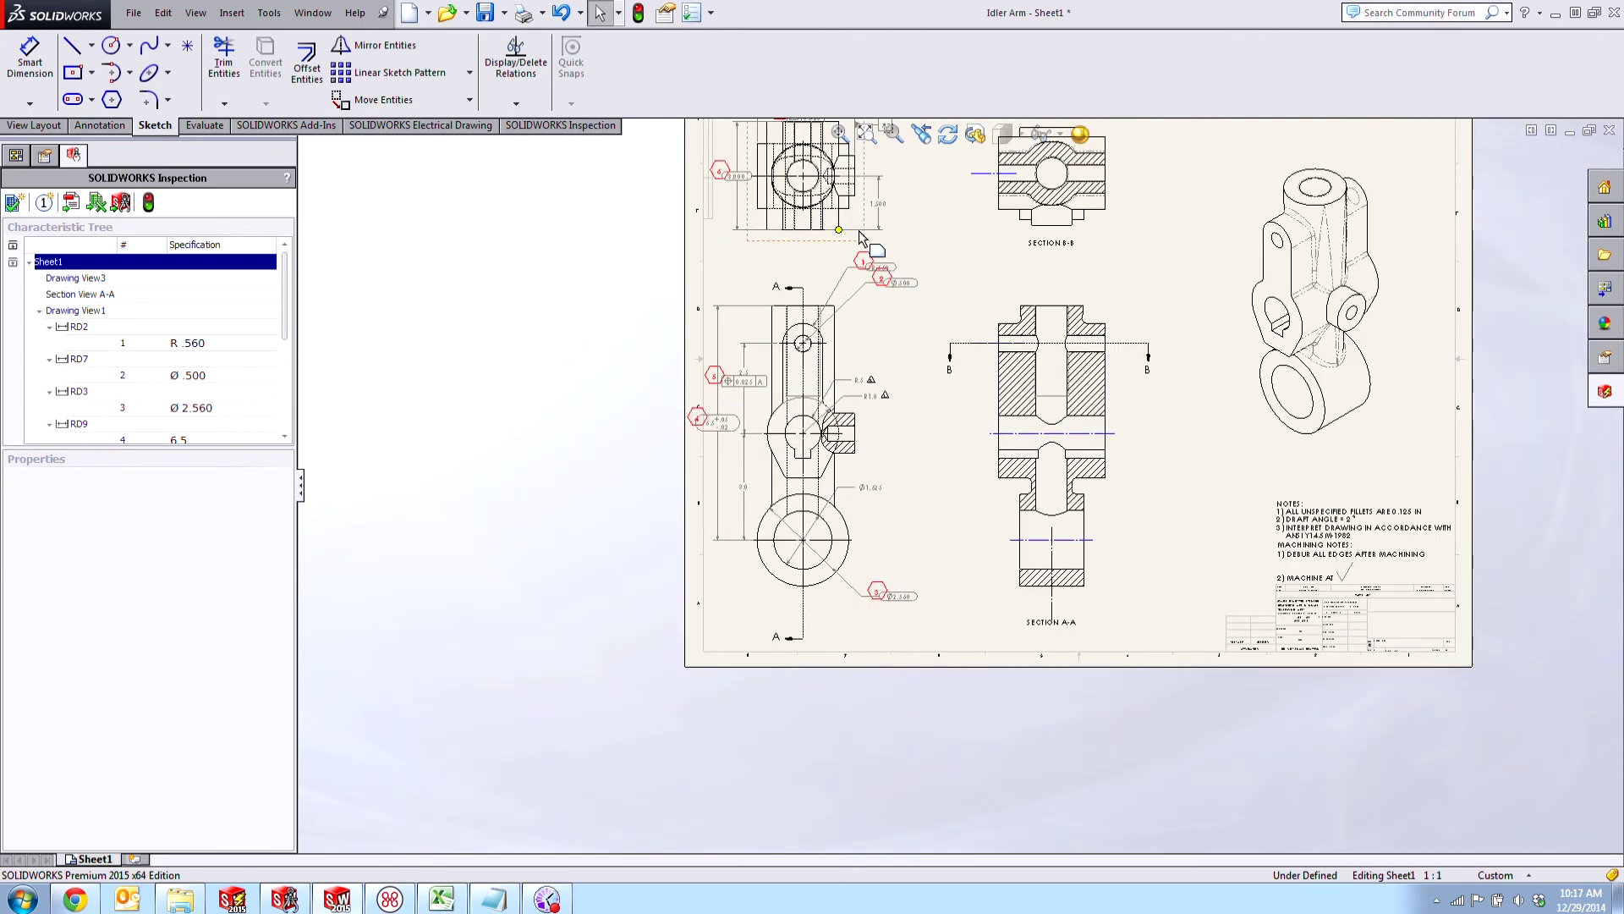
scroll(860, 237, "down", 2)
scroll(766, 205, "up", 1)
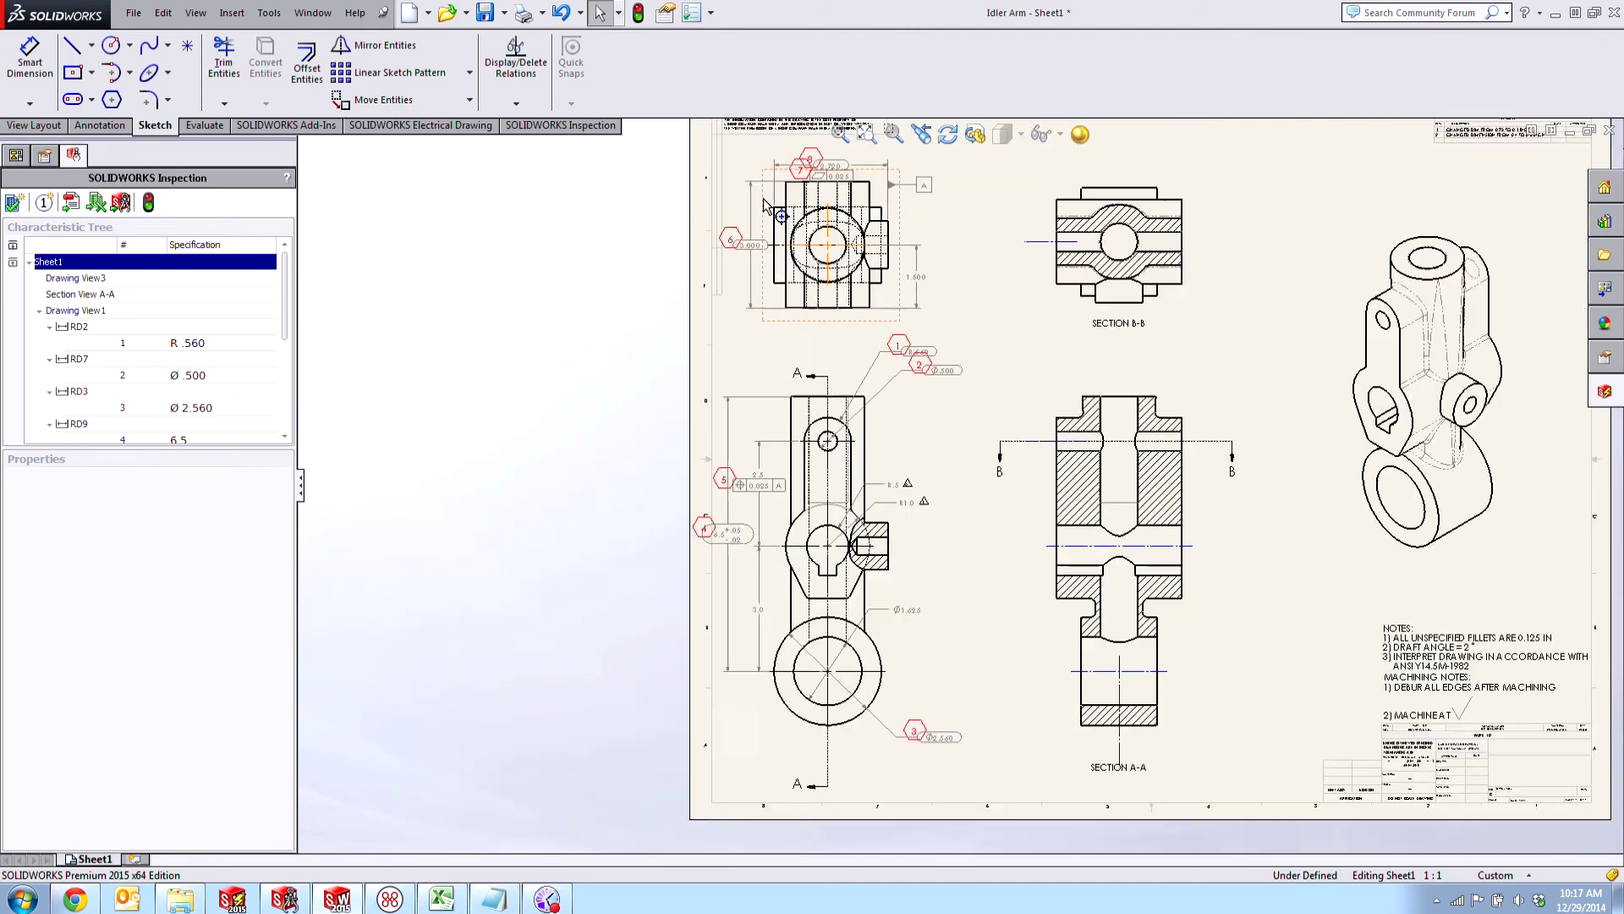
middle_click_drag(766, 206, 838, 385)
scroll(837, 385, "down", 1)
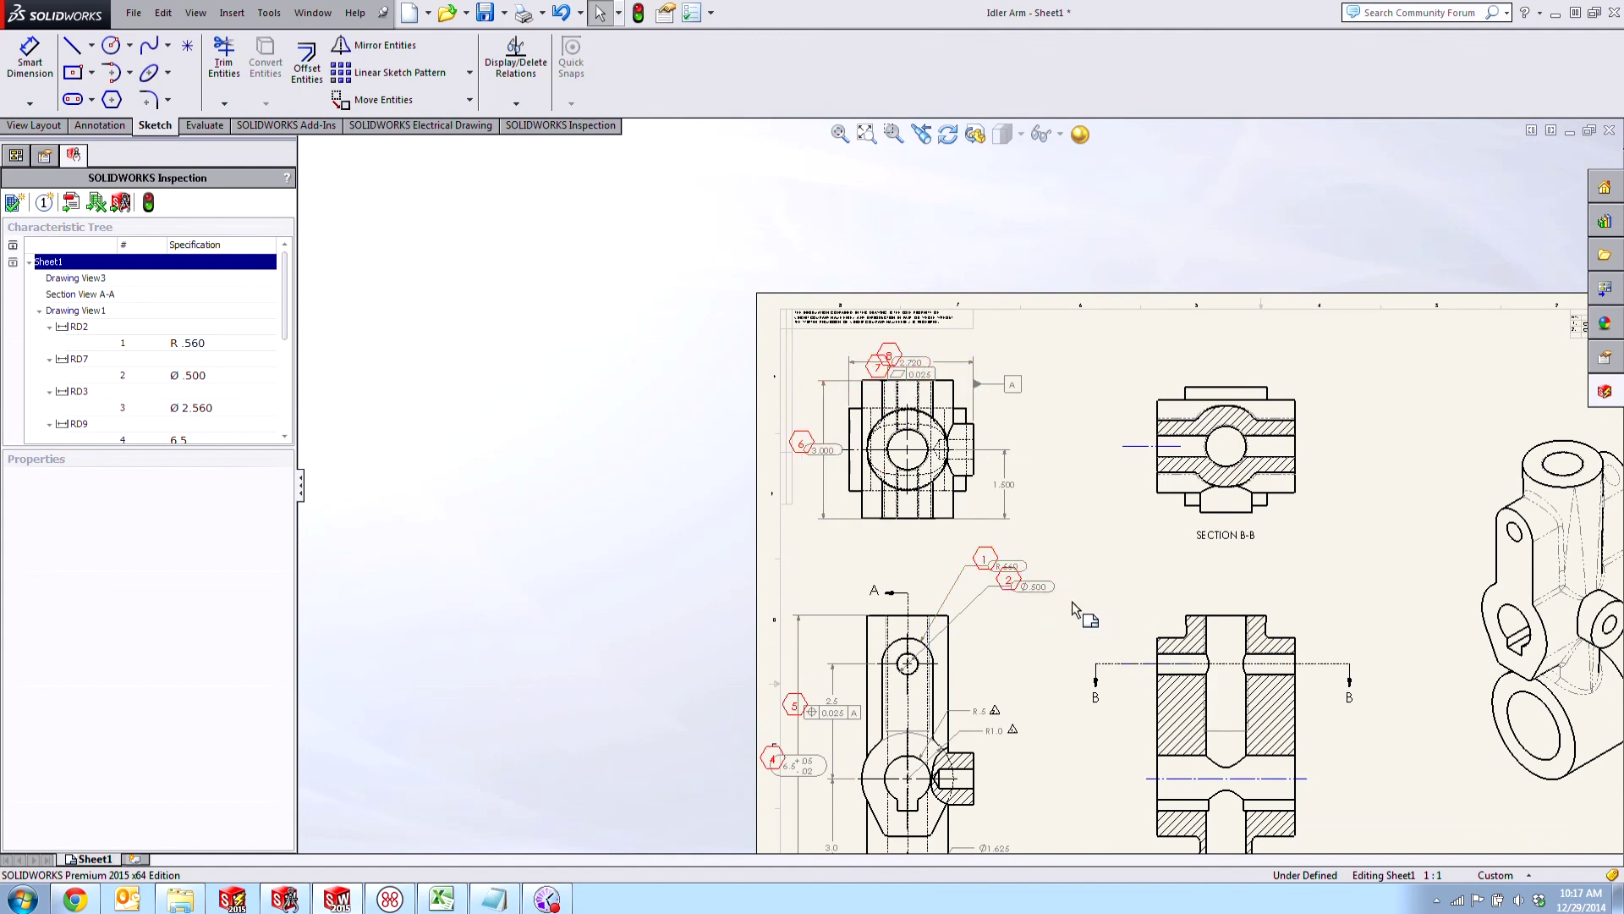
scroll(862, 675, "down", 3)
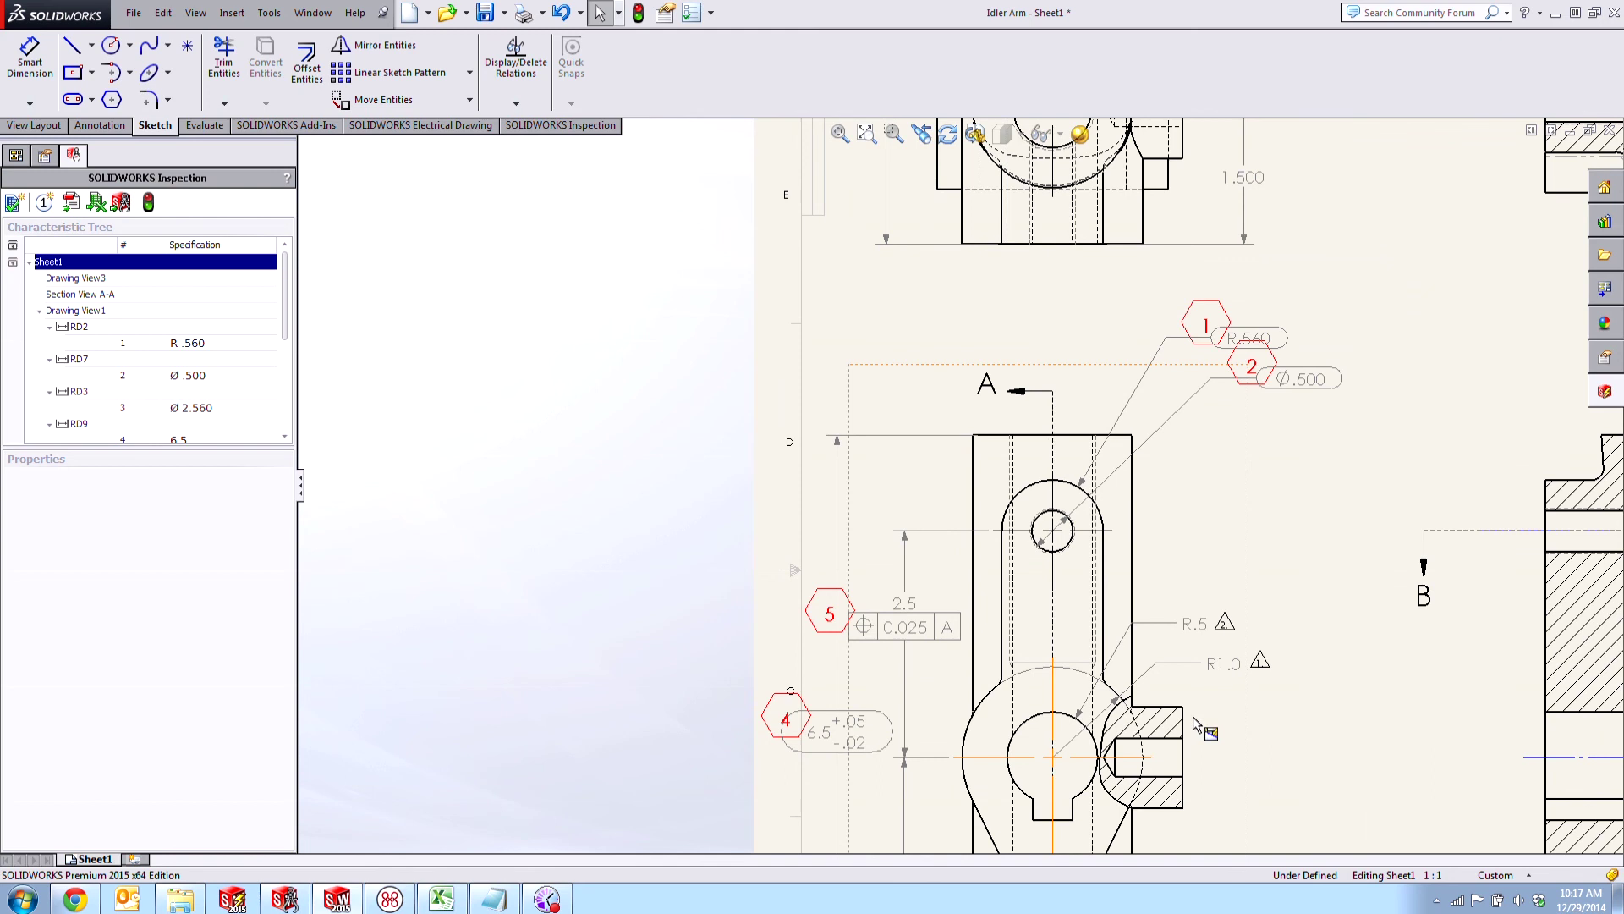
scroll(1316, 645, "up", 5)
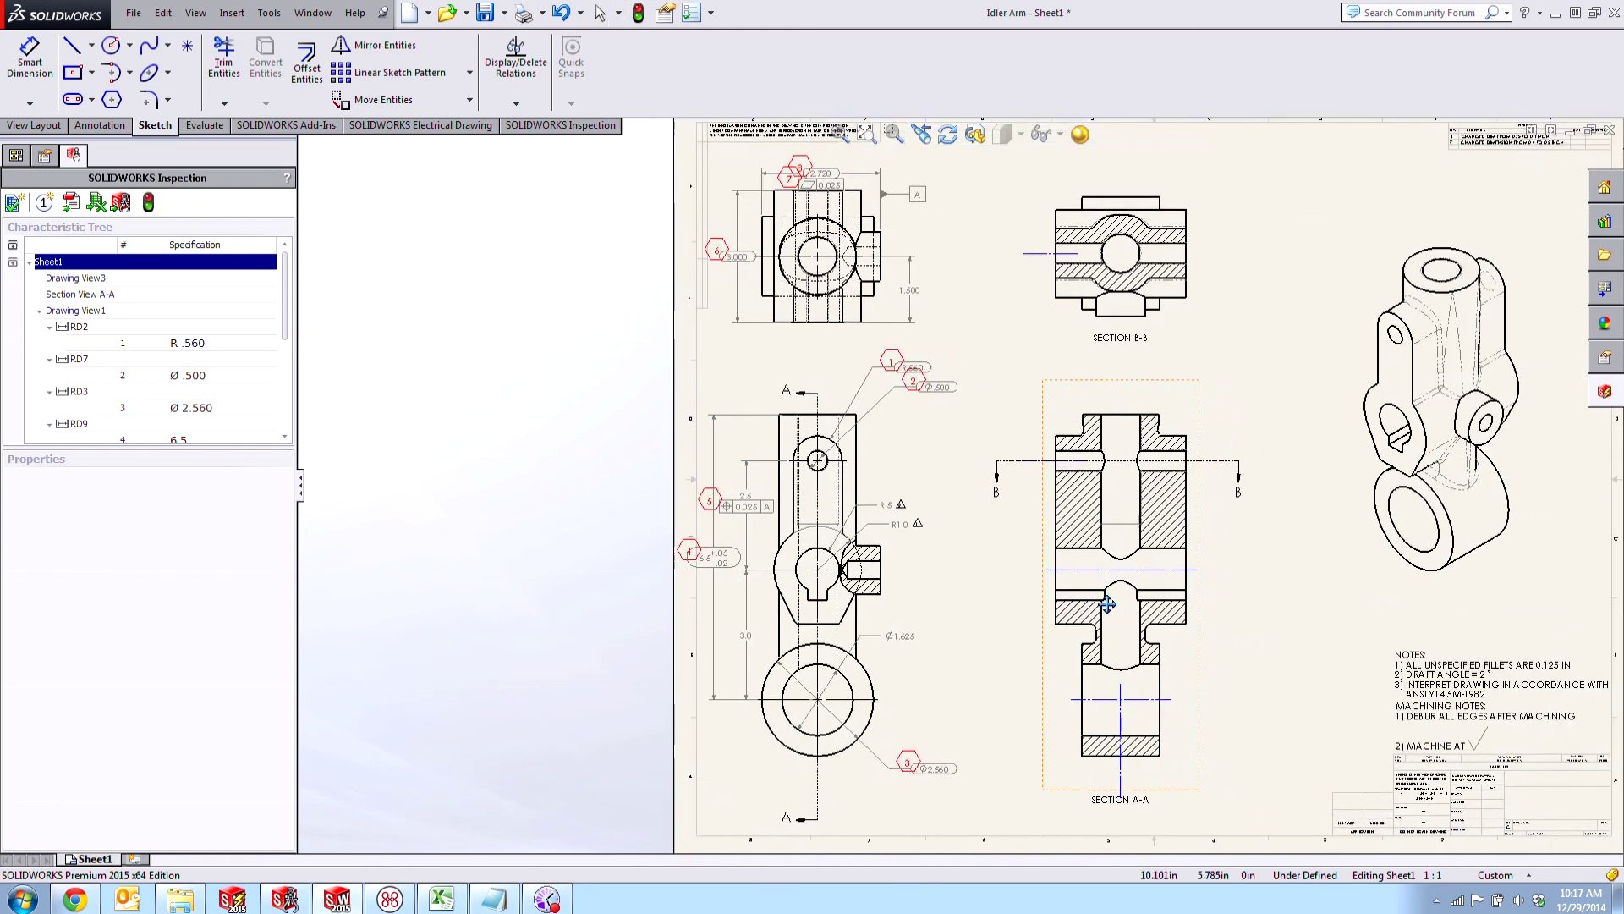